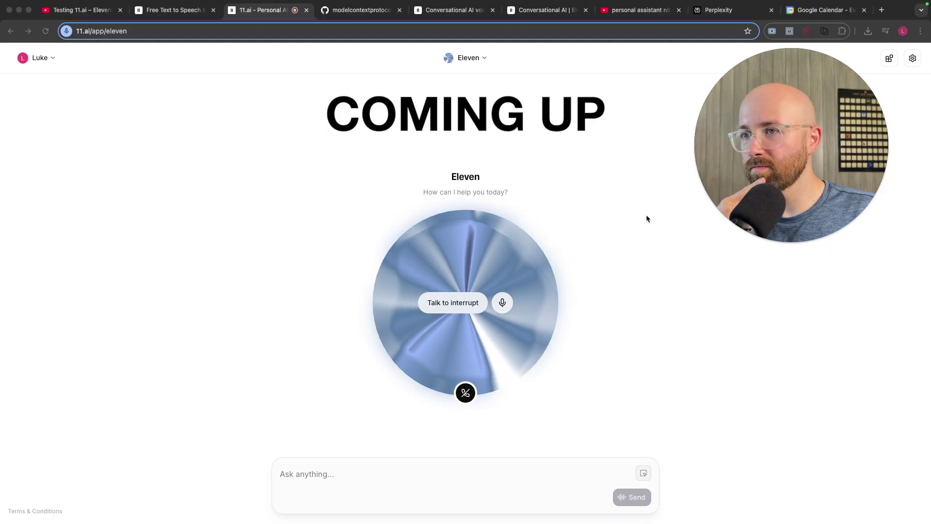
# Check the Paternity Leave event in Google Calendar, reviewing its July 2025 dates and the text of its description.
pyautogui.click(831, 10)
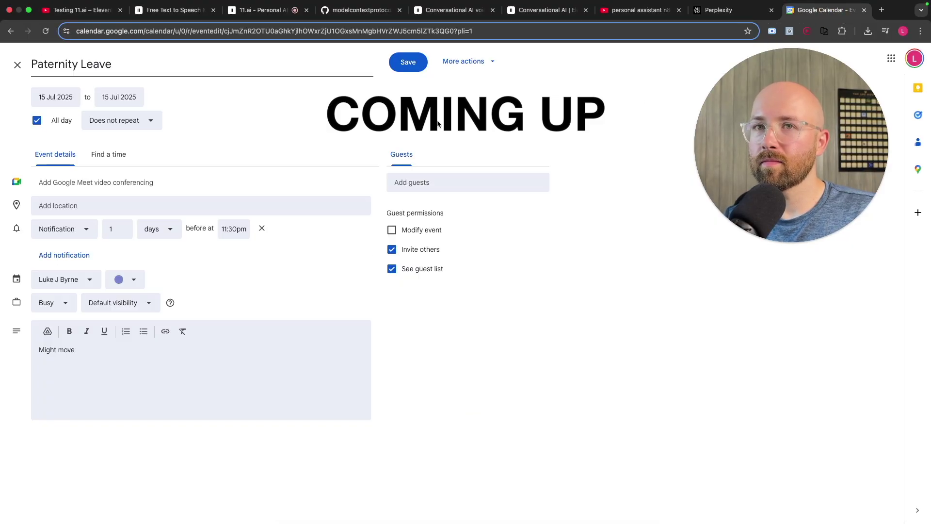
pyautogui.click(18, 66)
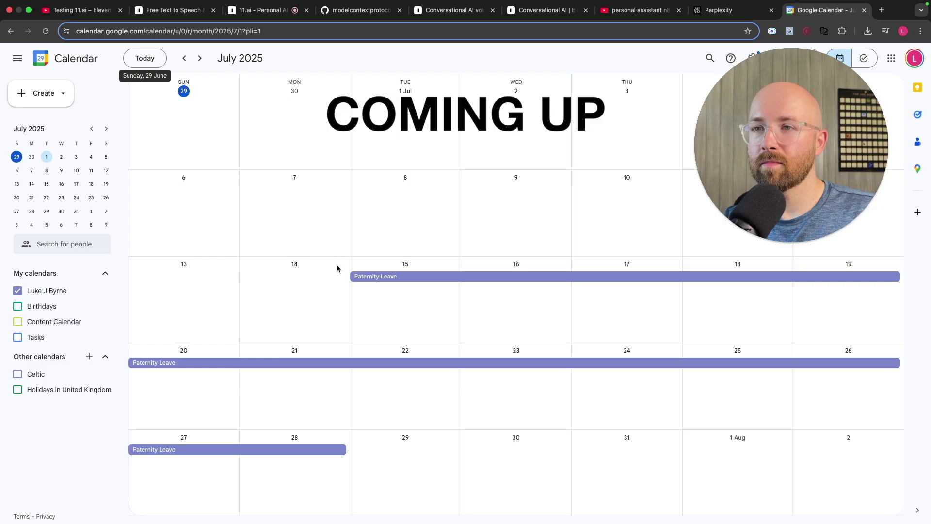
pyautogui.doubleClick(405, 285)
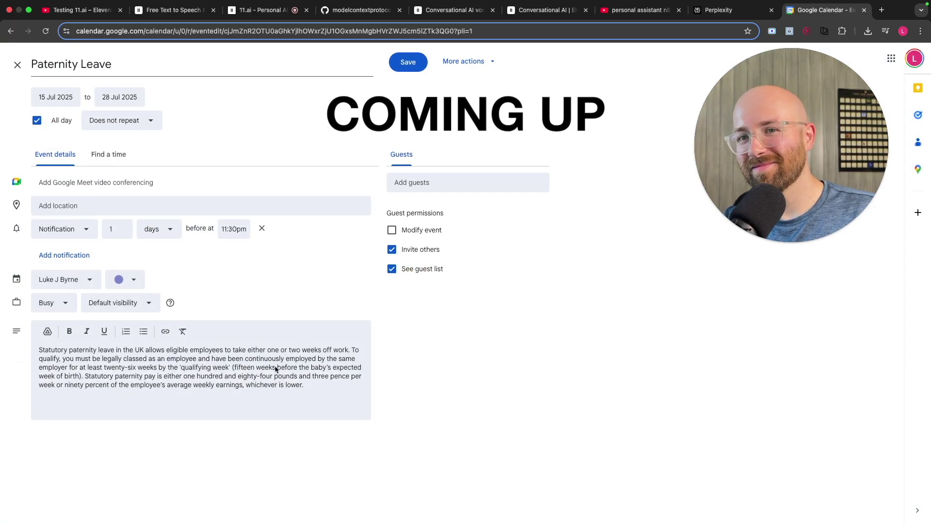
pyautogui.moveTo(331, 387); pyautogui.dragTo(77, 330)
pyautogui.click(312, 360)
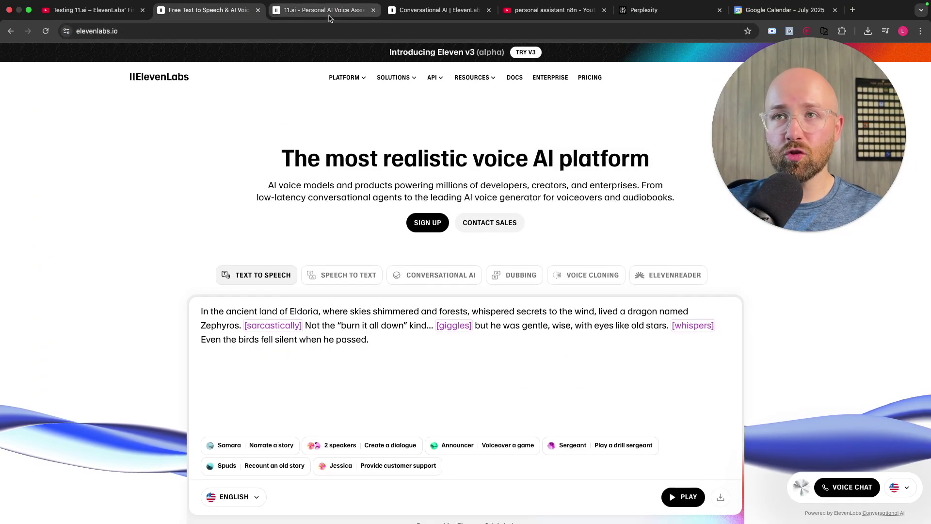
# Look over the ElevenLabs home page and its headline alongside the 11.ai welcome page.
pyautogui.click(329, 15)
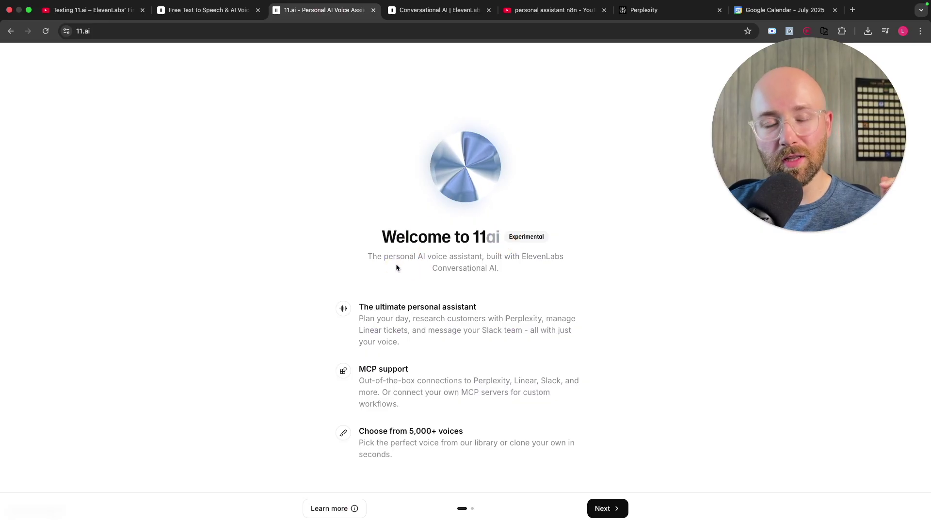
pyautogui.click(218, 10)
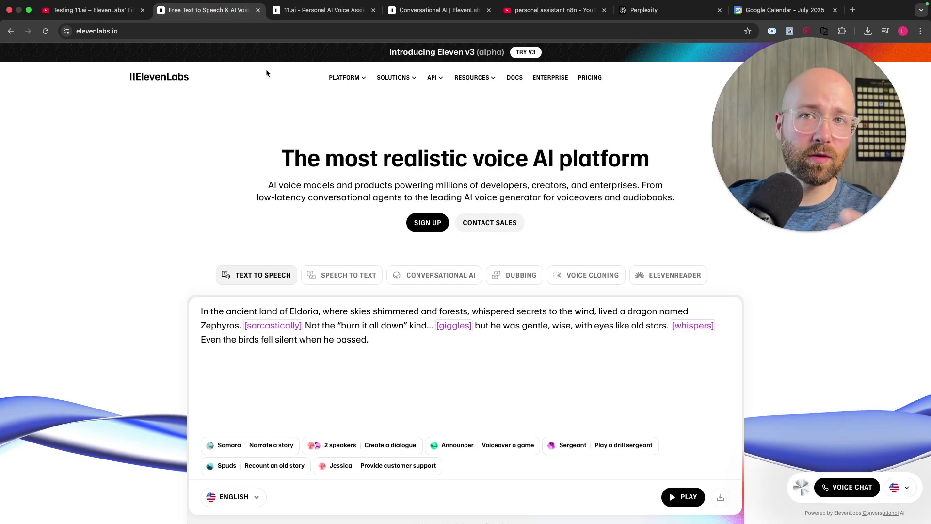
pyautogui.moveTo(280, 157); pyautogui.dragTo(637, 174)
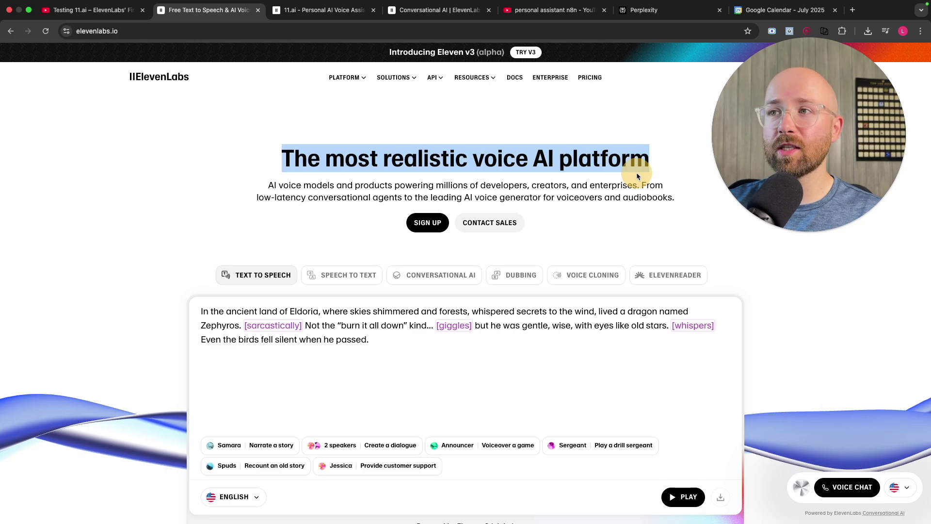
pyautogui.click(637, 173)
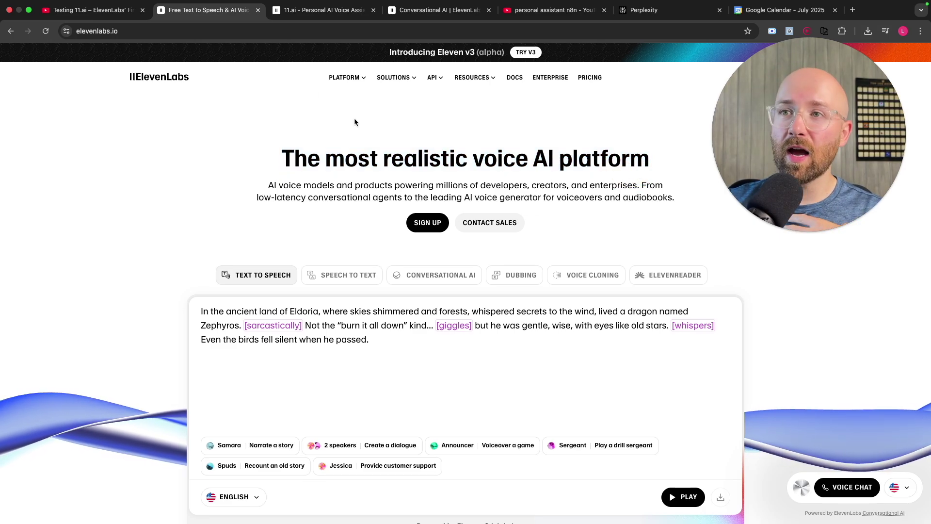
pyautogui.click(336, 12)
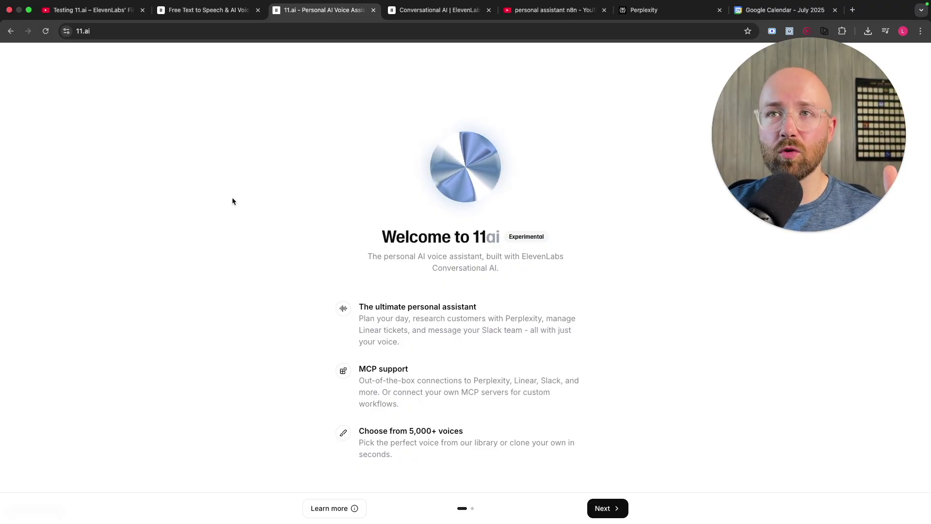
pyautogui.click(208, 10)
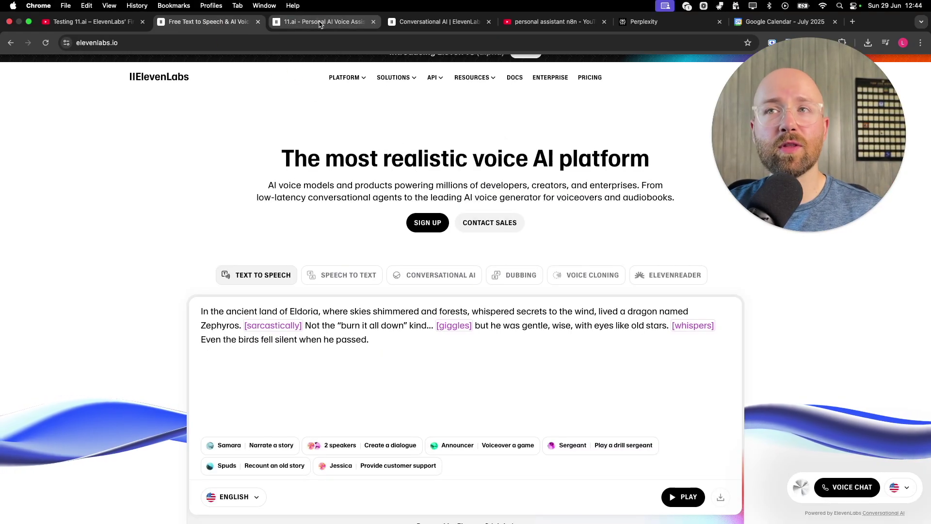
pyautogui.click(319, 22)
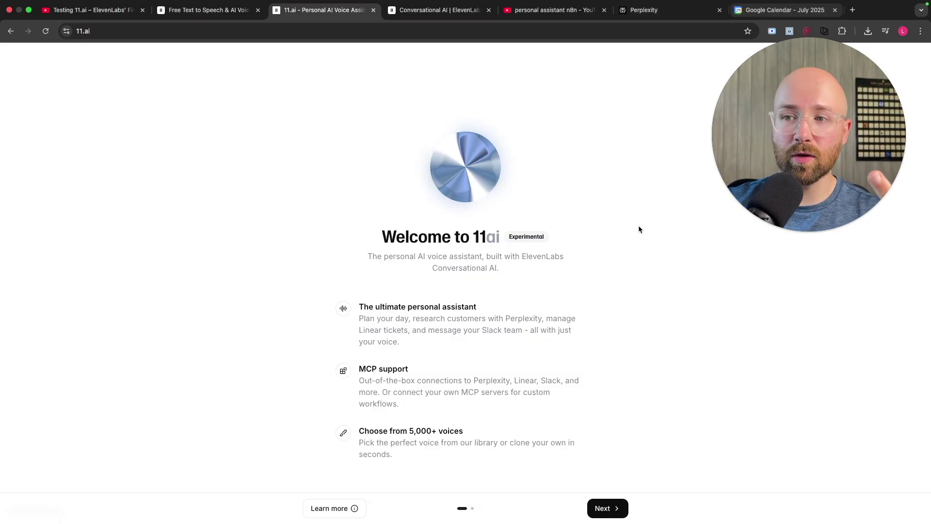
# Read the 11.ai welcome page, covering its introduction, the personal assistant features, MCP support and the voice choice.
pyautogui.moveTo(561, 380); pyautogui.dragTo(455, 406)
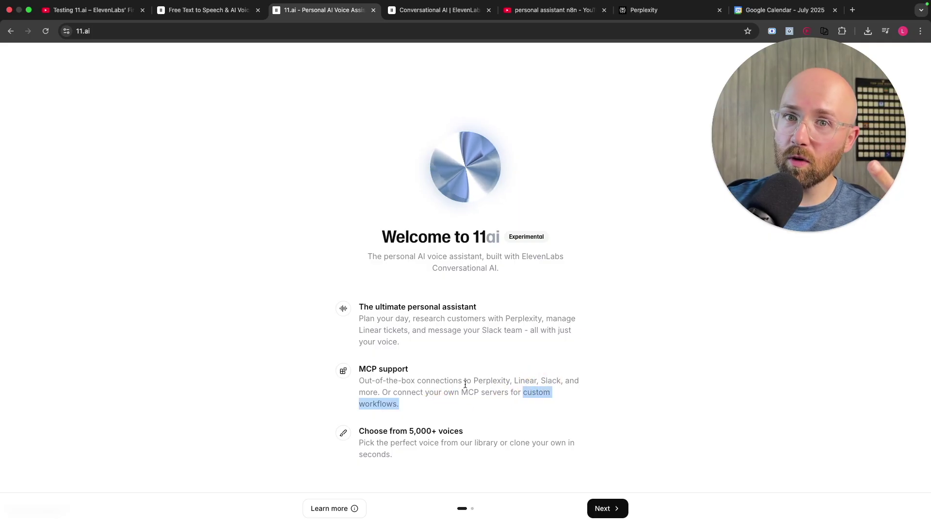
pyautogui.click(673, 329)
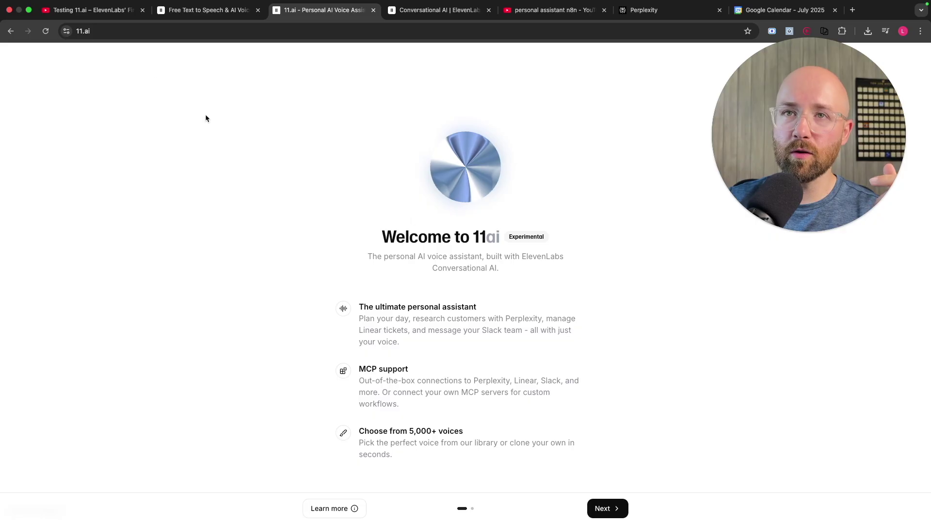
pyautogui.click(101, 31)
pyautogui.click(376, 256)
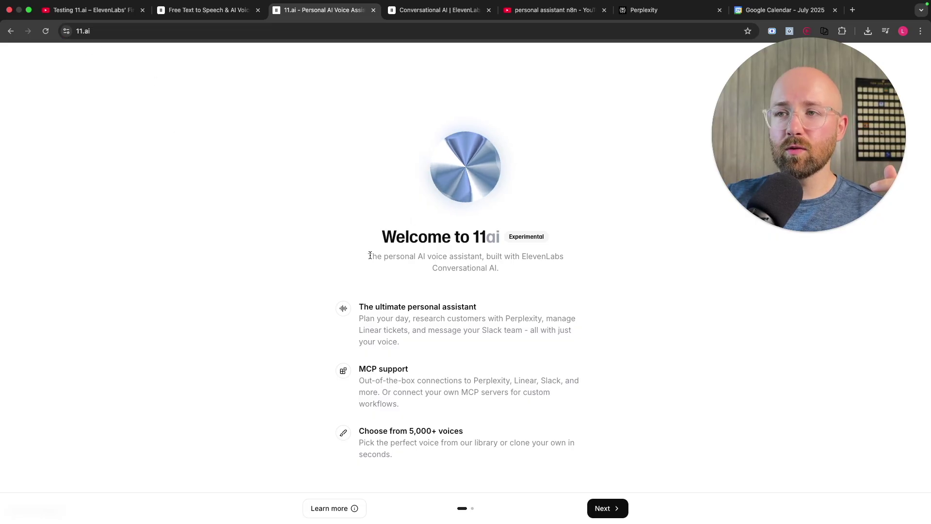
pyautogui.moveTo(370, 255); pyautogui.dragTo(558, 280)
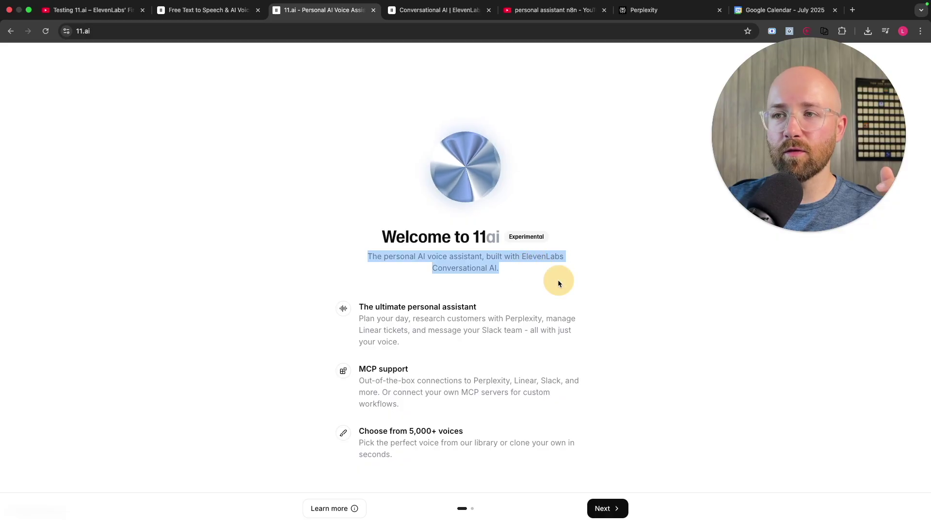
pyautogui.click(558, 280)
pyautogui.moveTo(356, 309); pyautogui.dragTo(483, 311)
pyautogui.moveTo(396, 319); pyautogui.dragTo(464, 334)
pyautogui.click(458, 338)
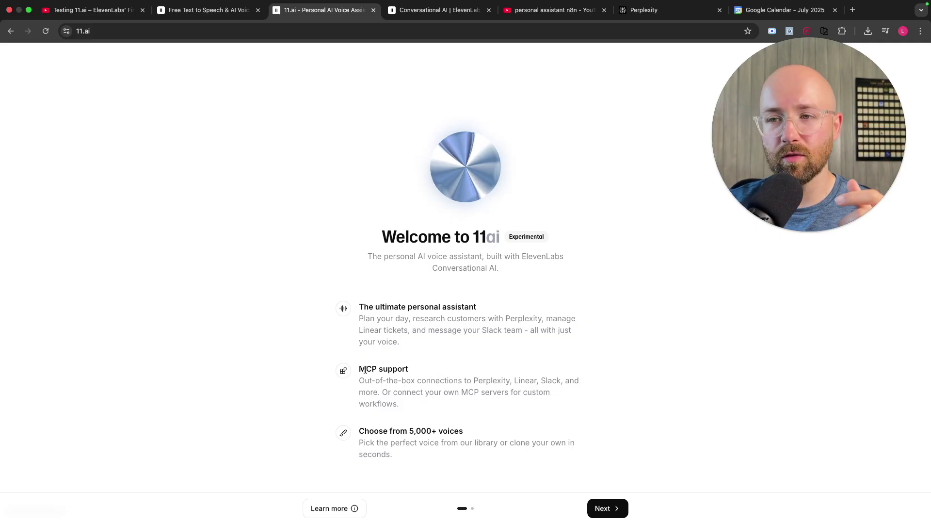
pyautogui.moveTo(360, 369); pyautogui.dragTo(385, 379)
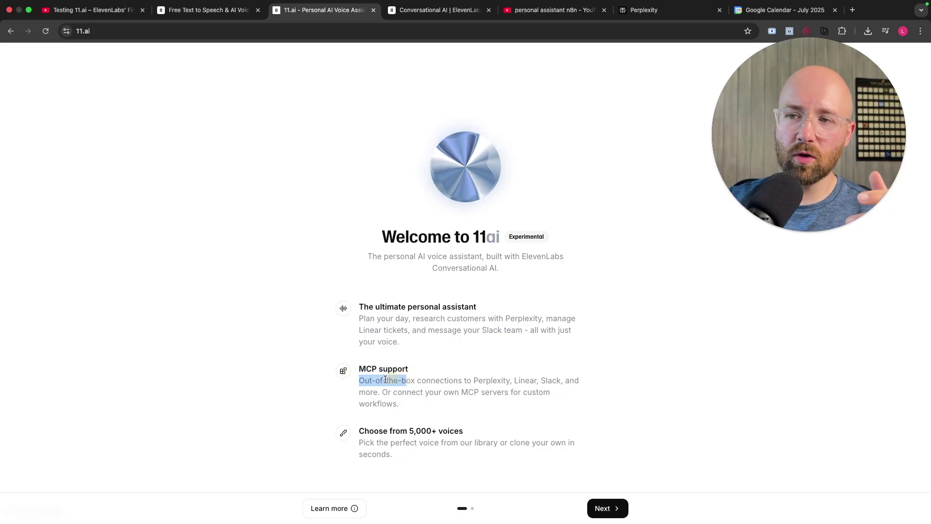
pyautogui.doubleClick(496, 392)
pyautogui.moveTo(368, 431); pyautogui.dragTo(478, 432)
pyautogui.click(479, 467)
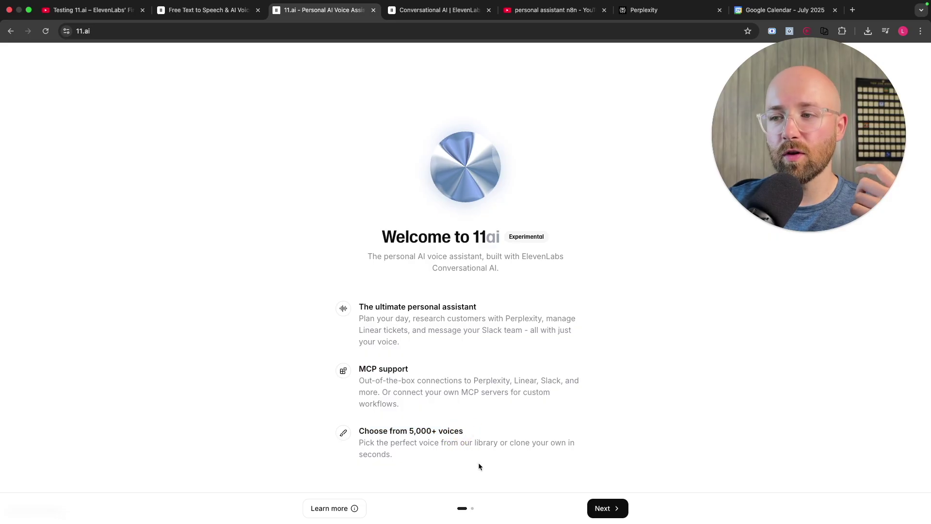
# Proceed to personalising the assistant and look over its name field and the available voice categories.
pyautogui.click(600, 508)
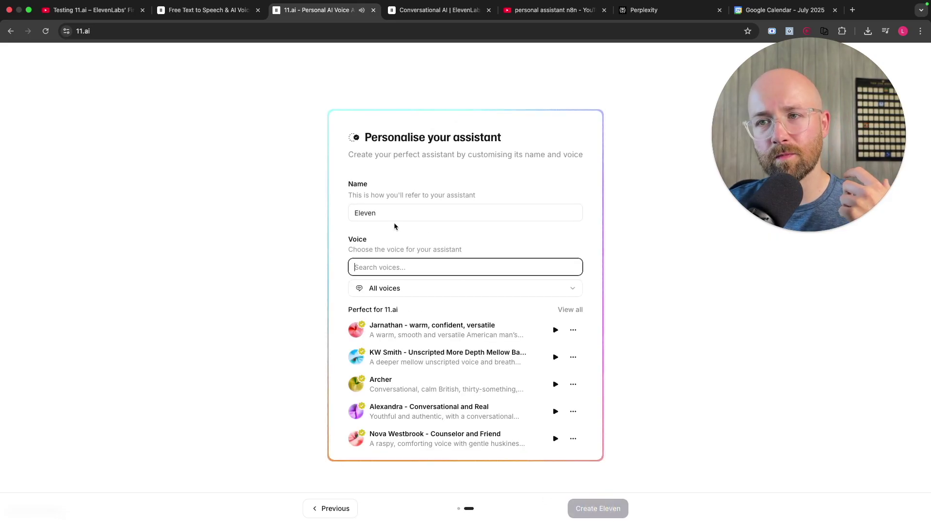
pyautogui.click(406, 292)
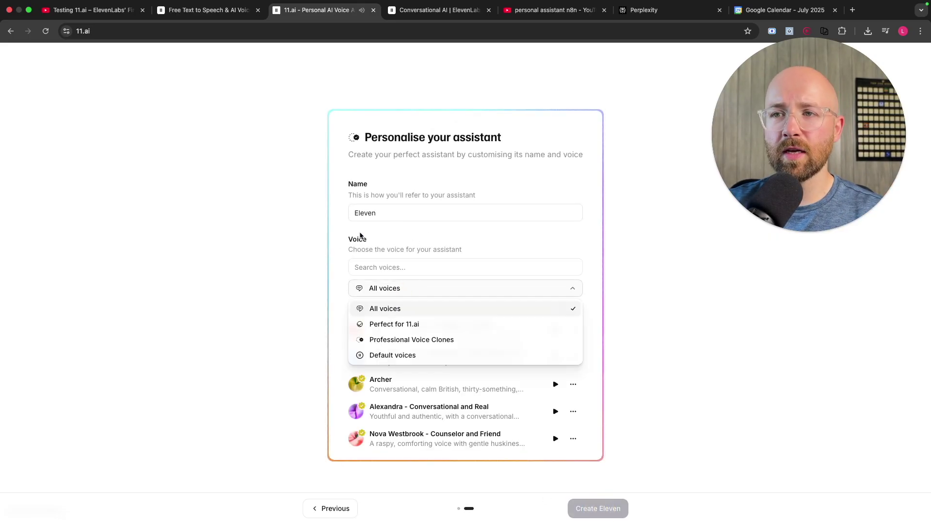
pyautogui.click(359, 188)
pyautogui.doubleClick(369, 214)
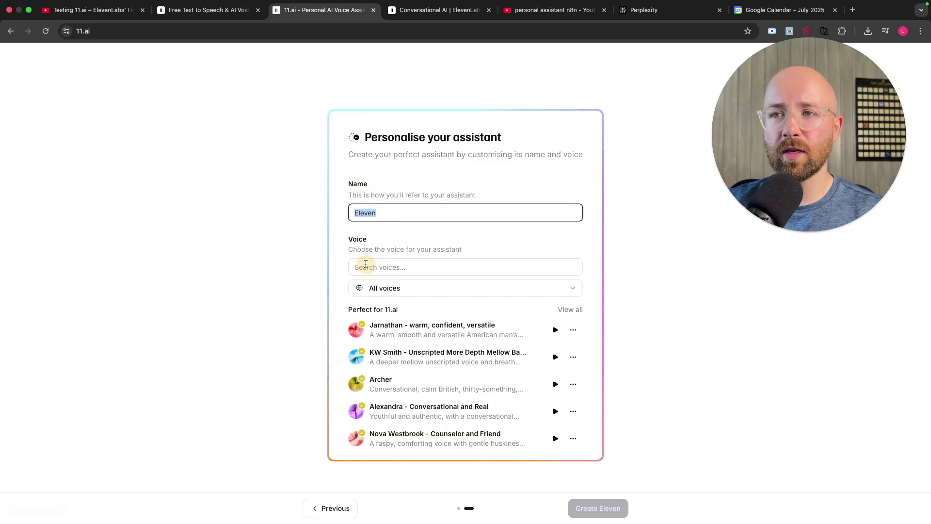
# Filter the voices to Perfect for 11.ai and preview the Jarnathan and KW Smith voices.
pyautogui.click(380, 287)
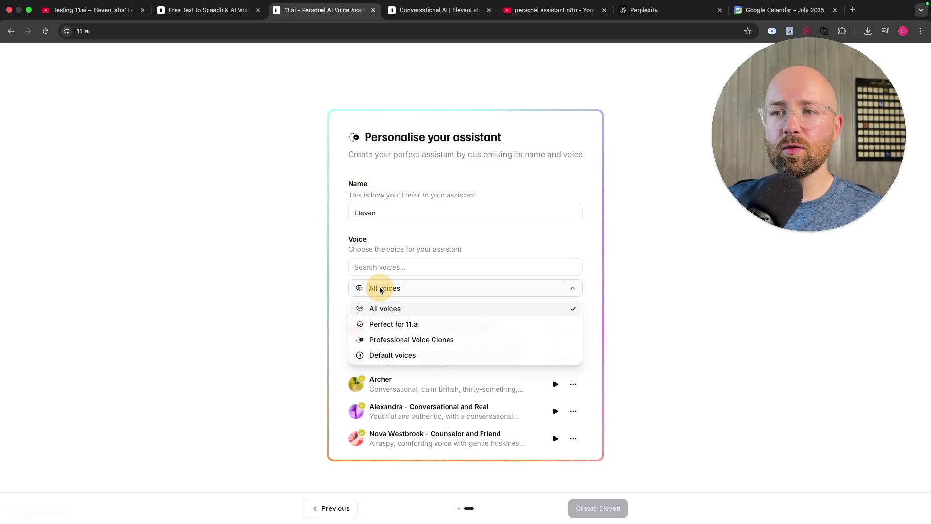
pyautogui.click(400, 329)
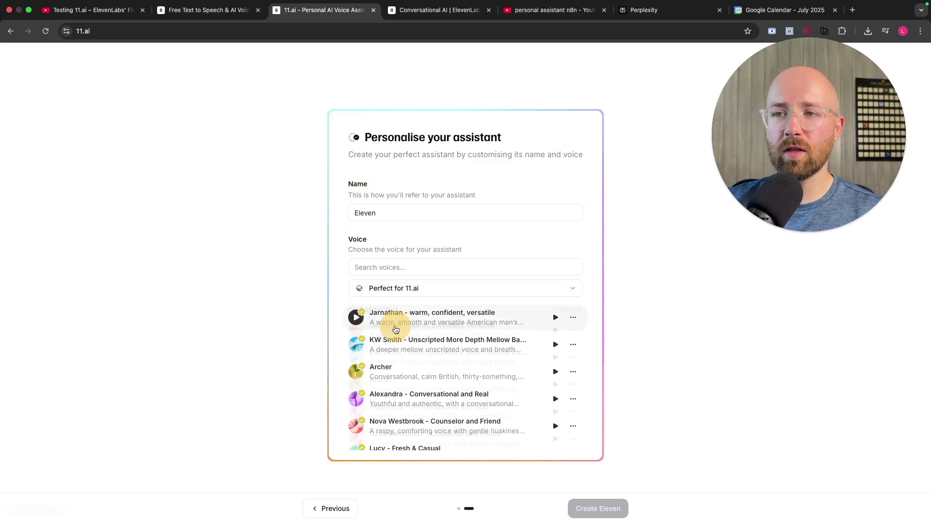
pyautogui.click(556, 318)
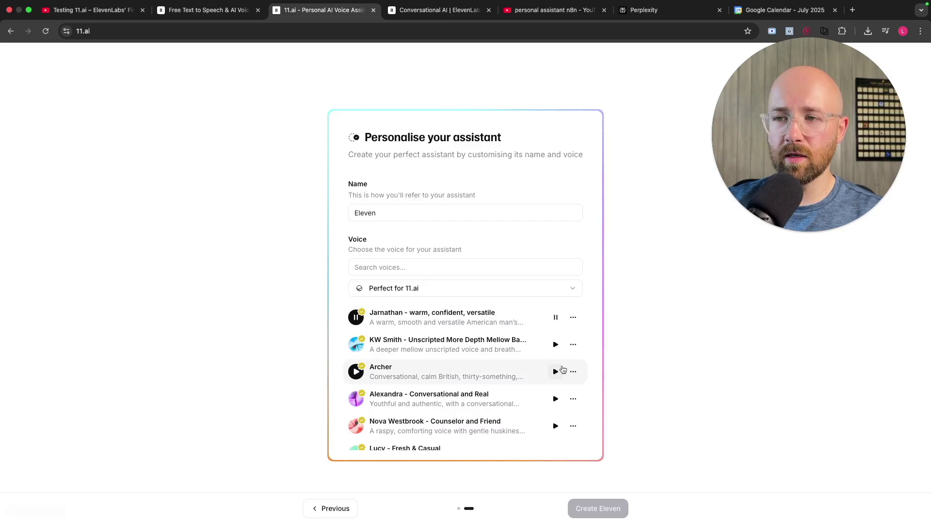
pyautogui.click(556, 344)
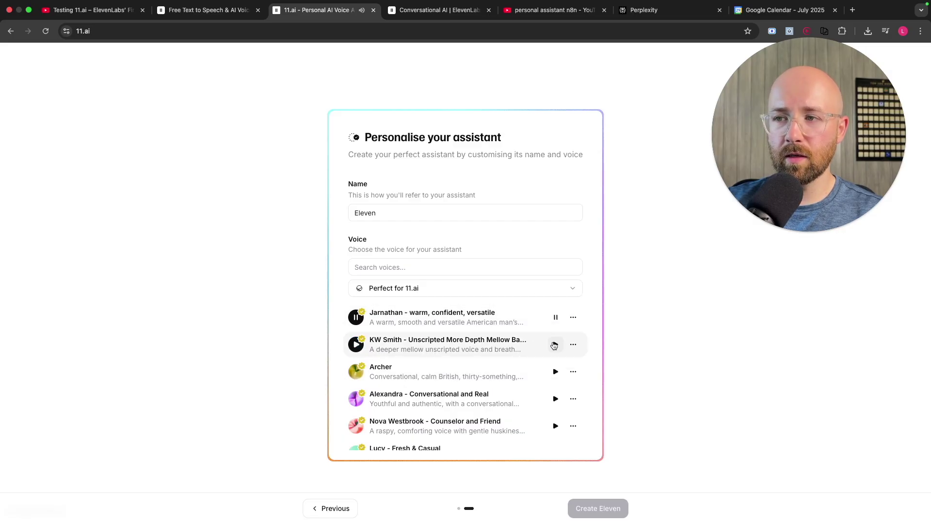
# Preview the Lucy - Fresh & Casual voice and create the Eleven assistant with it.
pyautogui.scroll(-2, 532, 408)
pyautogui.click(574, 402)
pyautogui.click(557, 402)
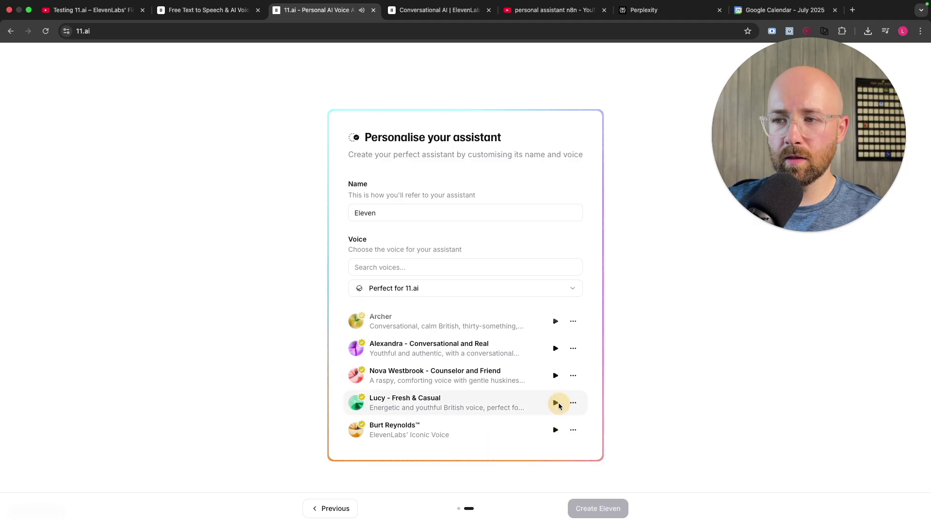
pyautogui.click(556, 403)
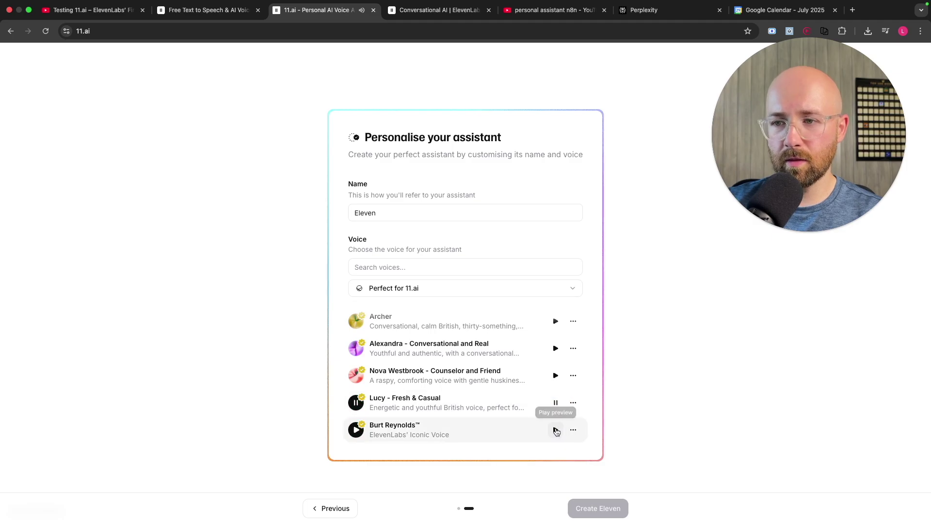
pyautogui.click(464, 402)
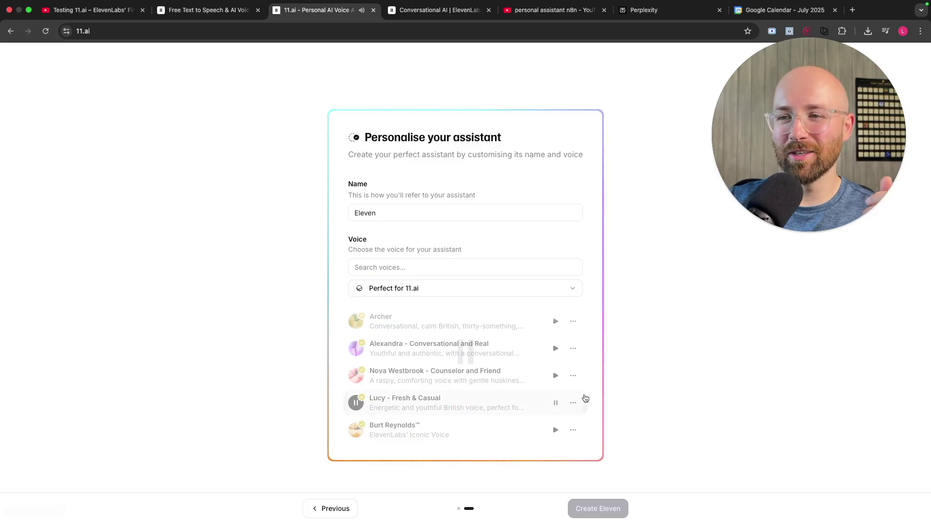
pyautogui.click(600, 510)
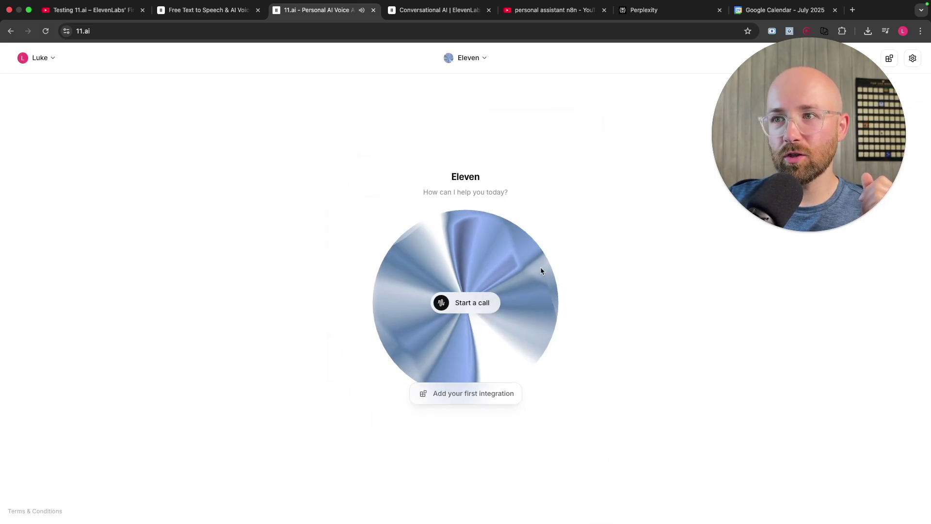
# Hold a short test voice call with the Eleven assistant and end it.
pyautogui.click(485, 307)
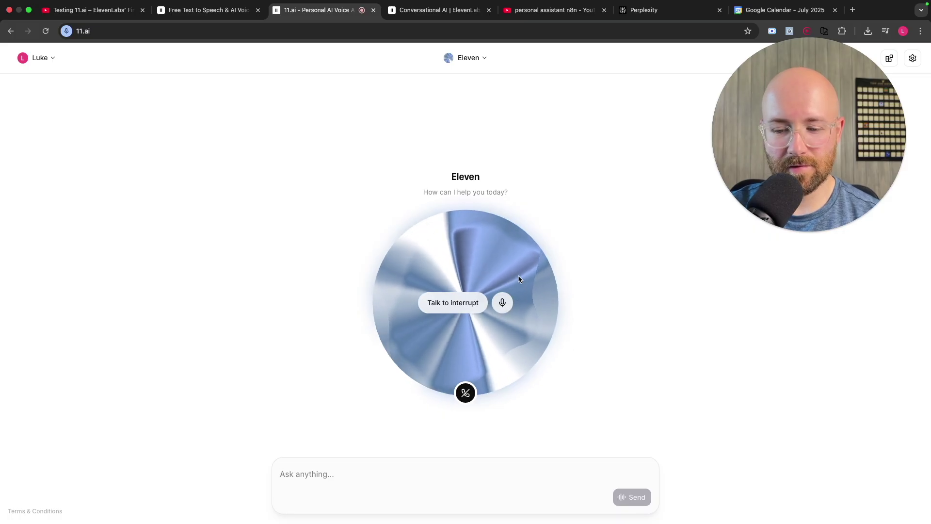
pyautogui.click(503, 303)
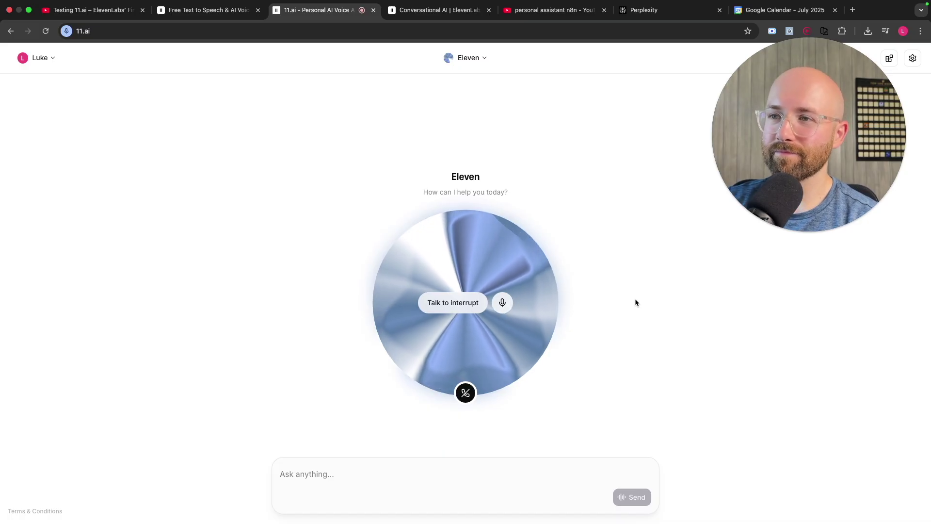
pyautogui.click(468, 394)
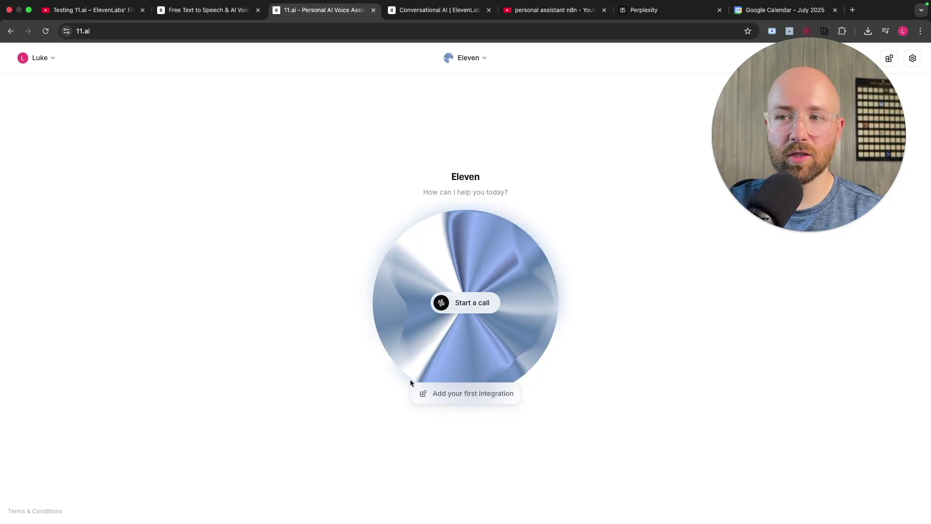
# Start adding the first integration and accept the Model Context Protocol Server Terms.
pyautogui.click(477, 396)
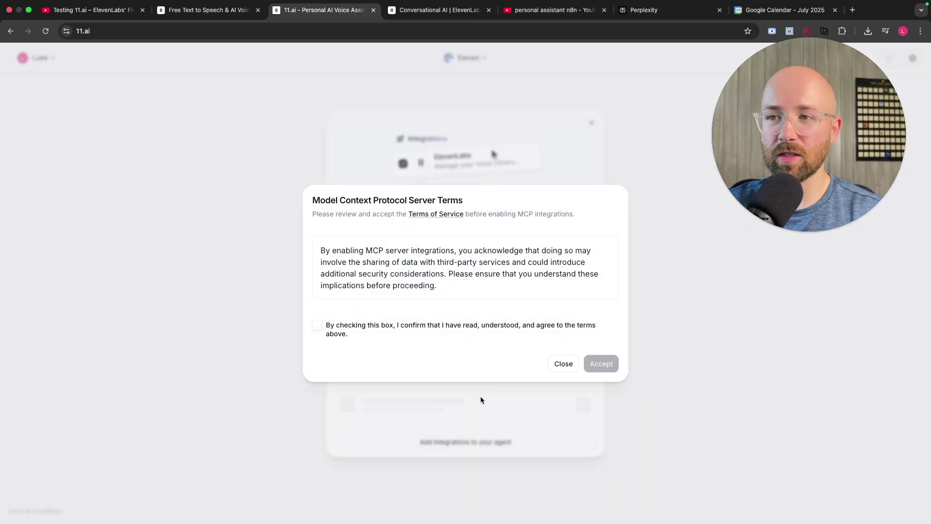
pyautogui.click(336, 324)
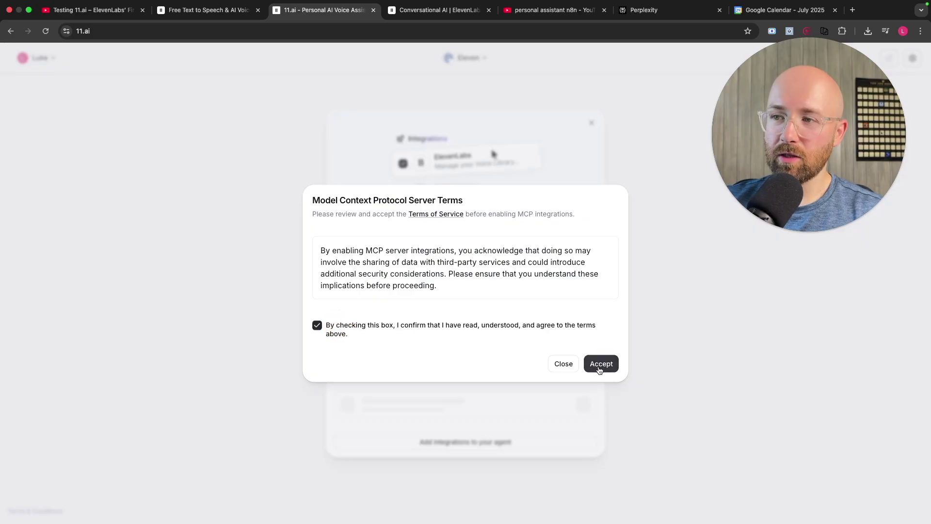
pyautogui.click(601, 370)
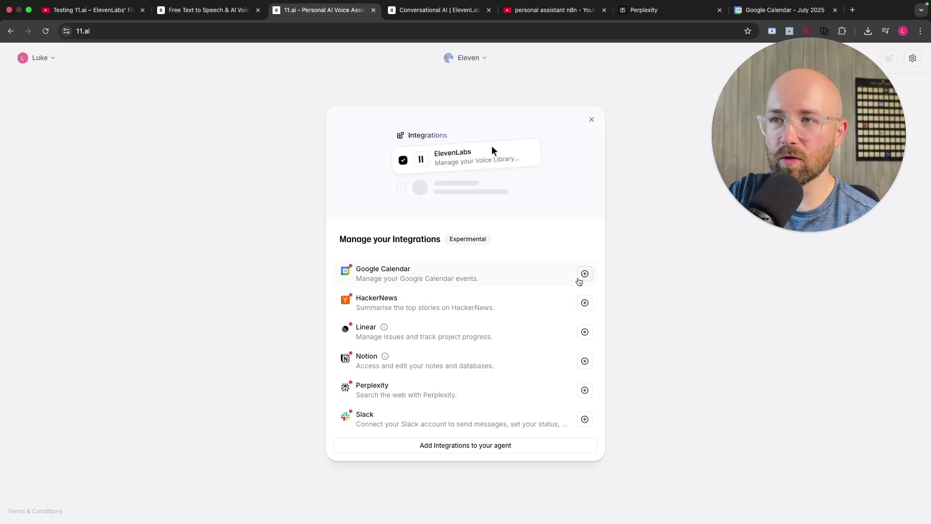
# Connect the Google Calendar integration with the Google account, granting ElevenLabs all of the requested calendar permissions.
pyautogui.click(572, 280)
pyautogui.click(474, 357)
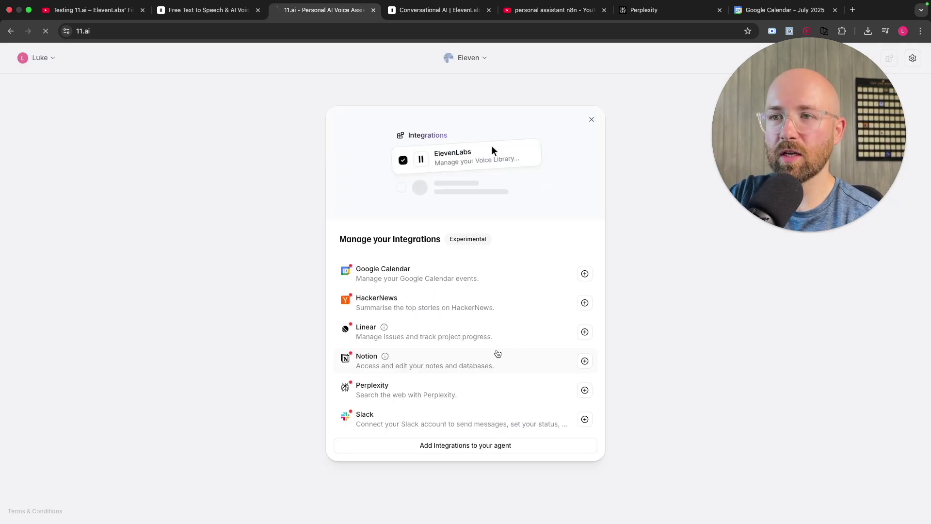
pyautogui.click(498, 223)
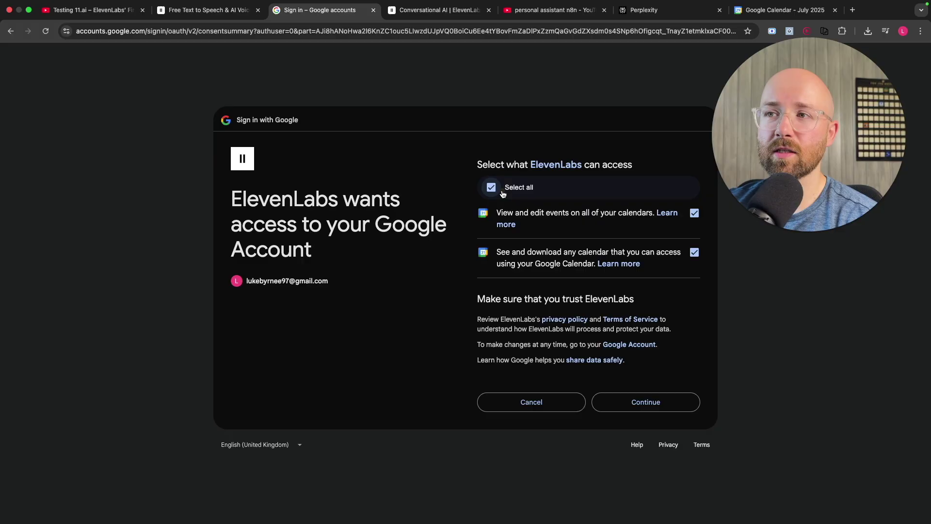
pyautogui.click(639, 407)
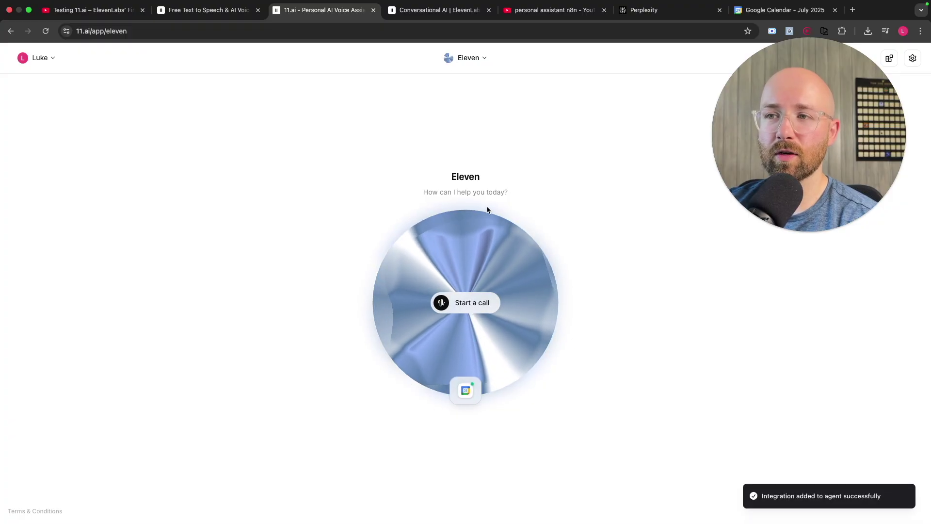
# Check July 2025 in Google Calendar and start a call with Eleven in 11.ai, unmuting the microphone only for spoken turns.
pyautogui.click(808, 16)
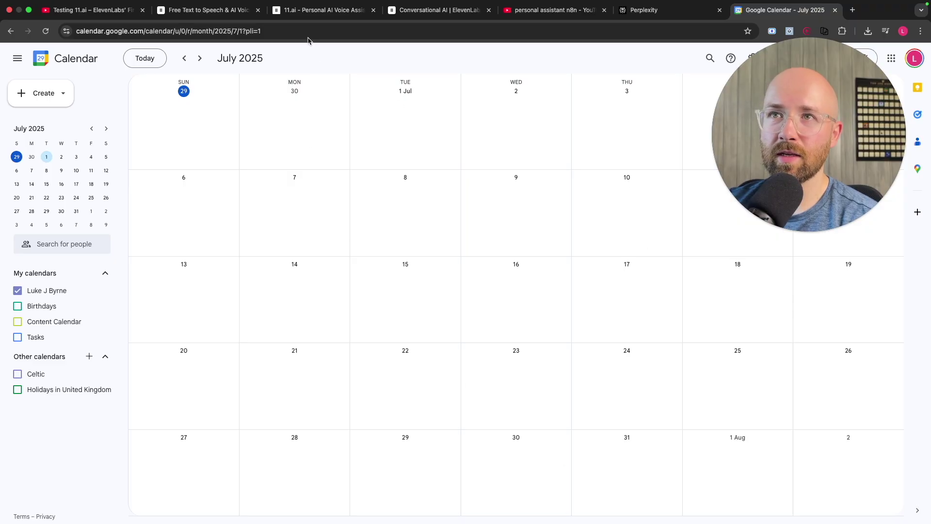
pyautogui.click(317, 10)
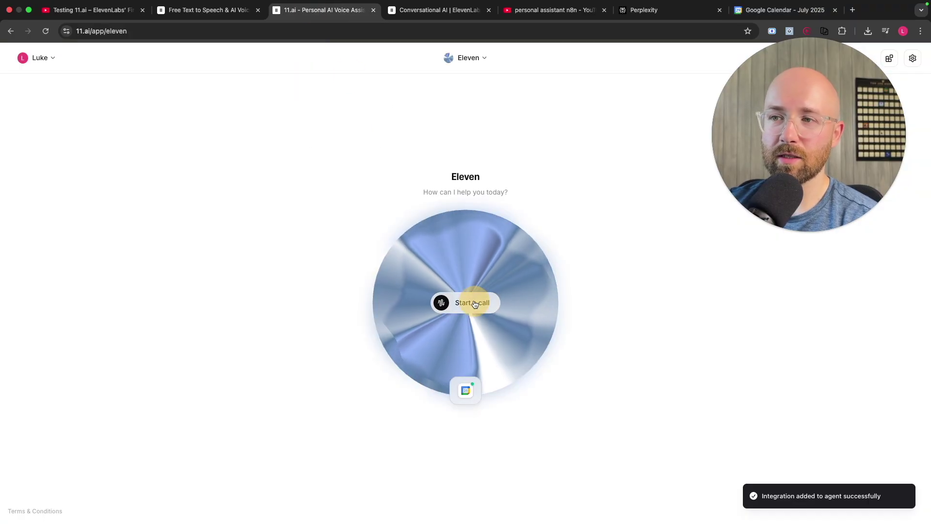
pyautogui.click(475, 303)
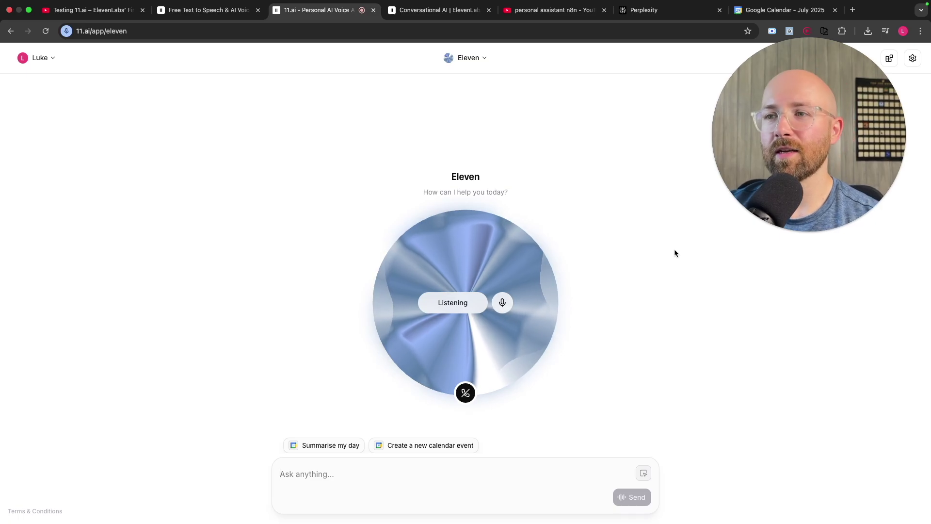
pyautogui.click(502, 302)
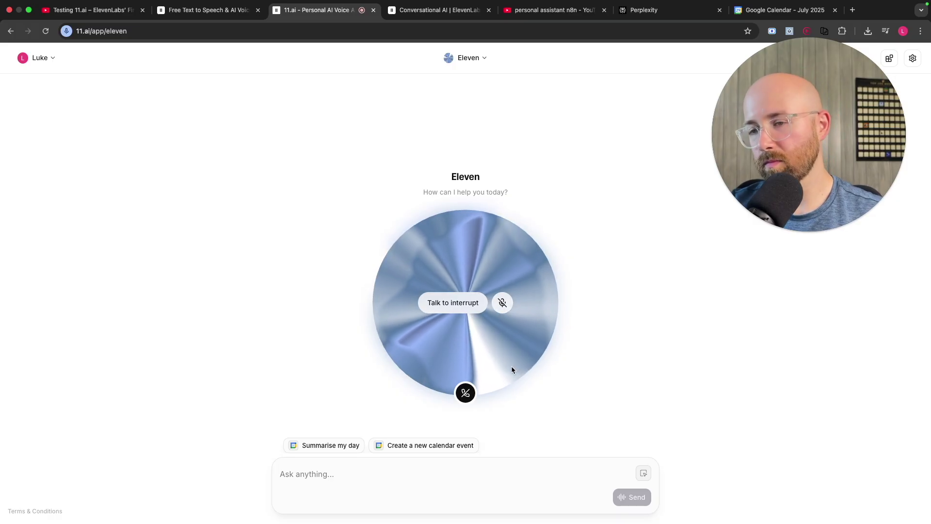
pyautogui.click(503, 304)
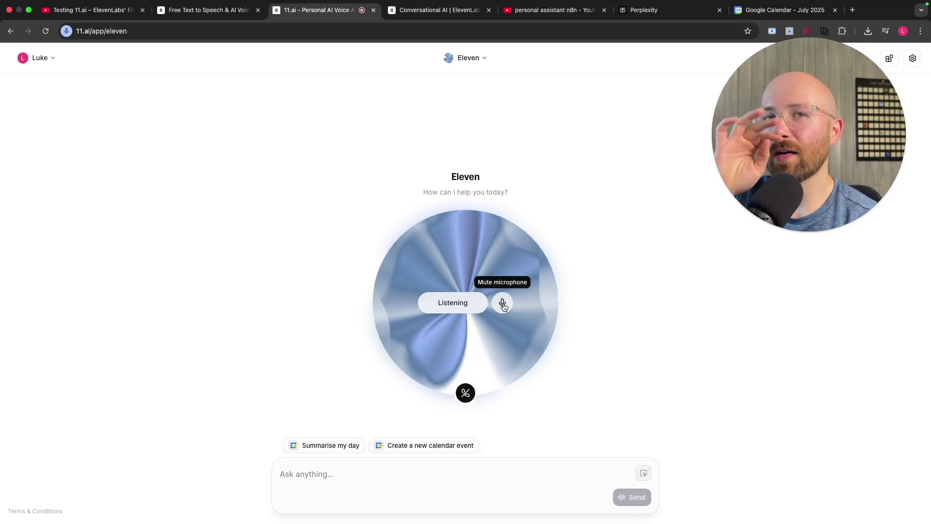
pyautogui.click(503, 304)
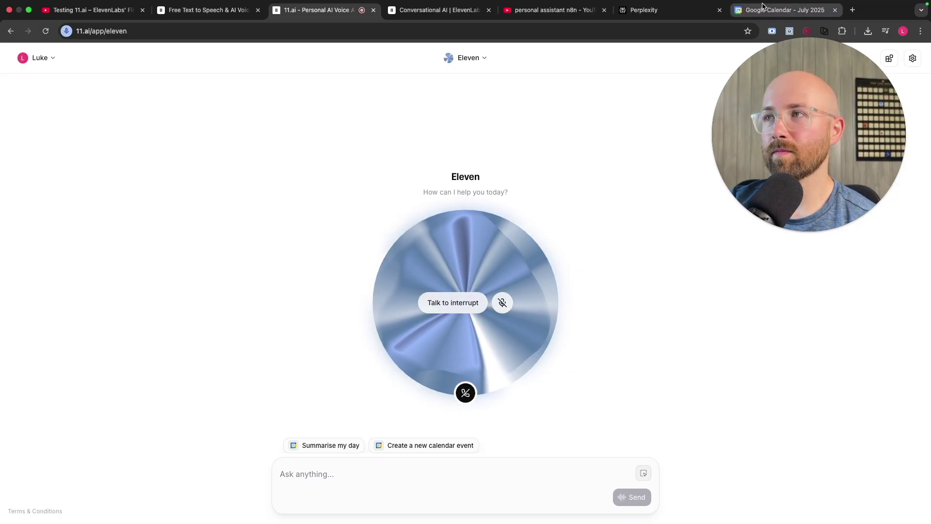
# Use the Summarise my day suggestion and request by voice a Paternity Leave event on 15 July 2025 with the description "Might move".
pyautogui.click(776, 10)
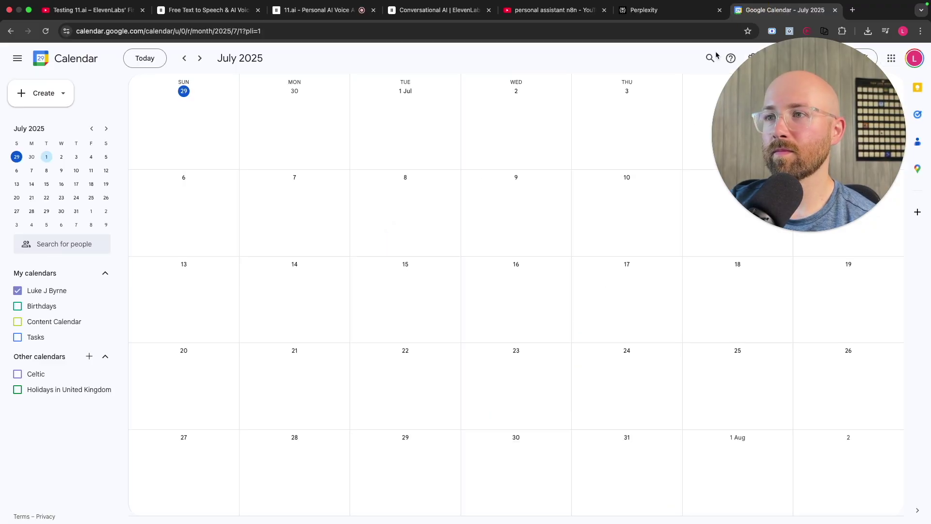
pyautogui.click(328, 11)
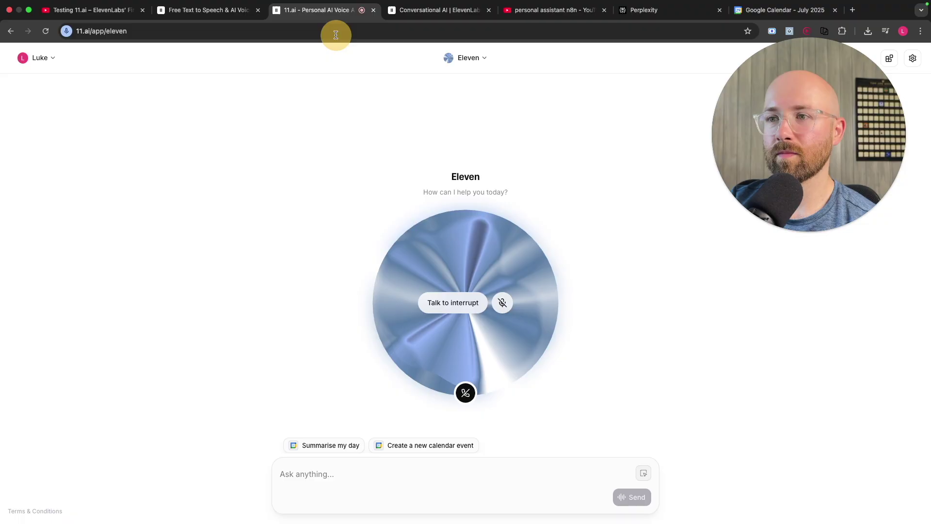
pyautogui.click(318, 446)
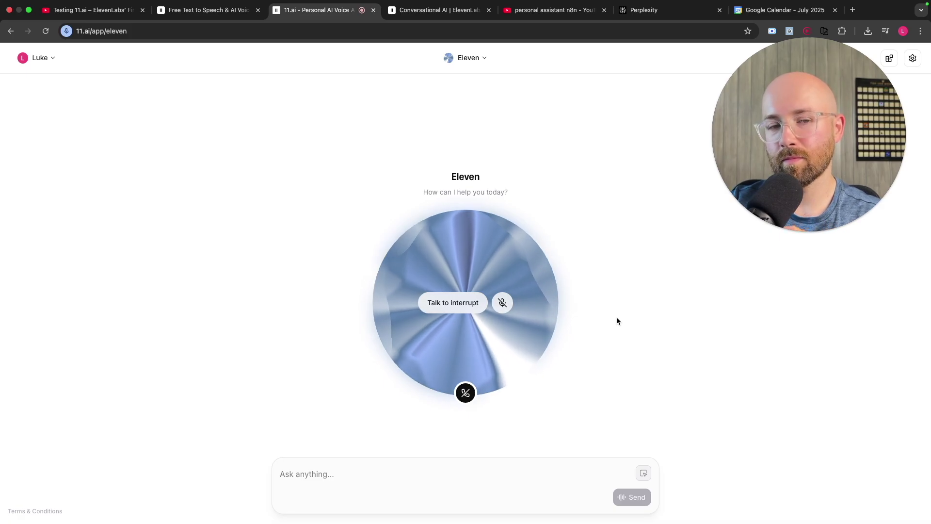
pyautogui.click(502, 307)
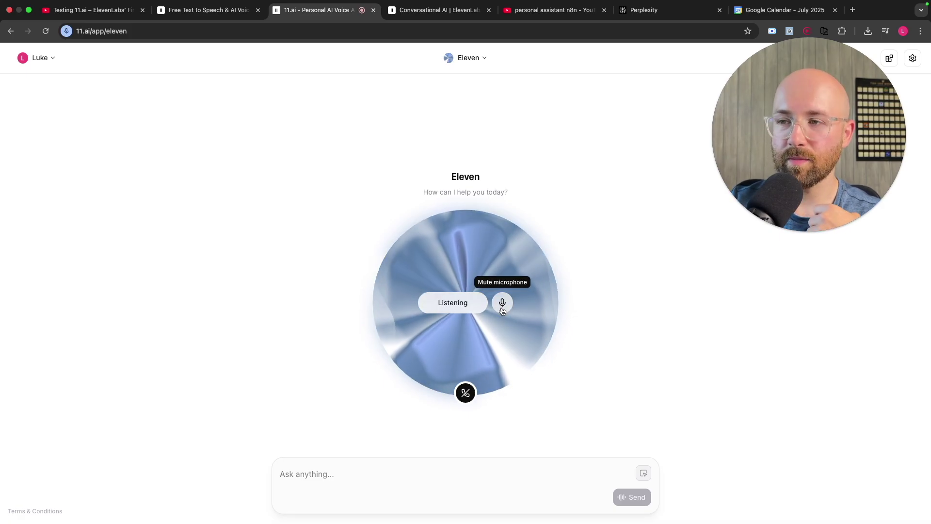
pyautogui.click(502, 304)
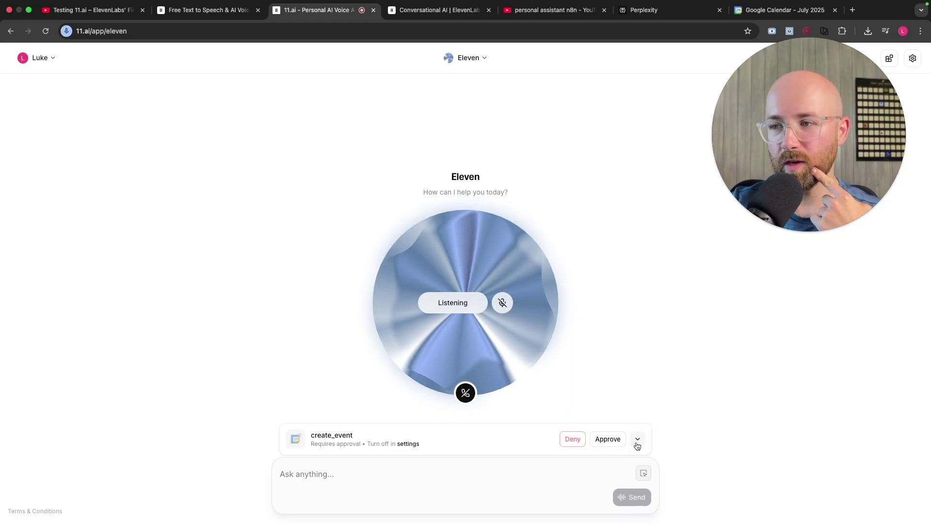
# Review the tool description and request parameters of the create_event call for Paternity Leave and approve it.
pyautogui.click(637, 440)
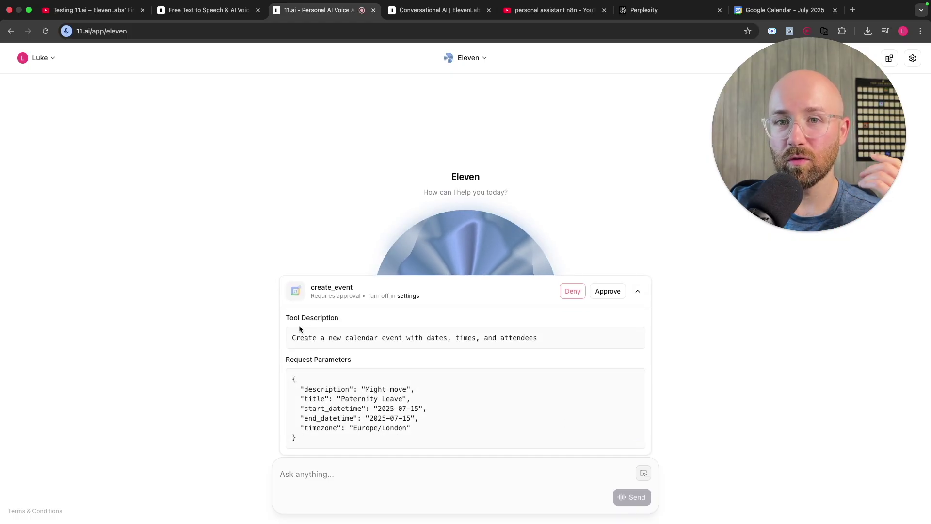
pyautogui.moveTo(308, 289); pyautogui.dragTo(334, 303)
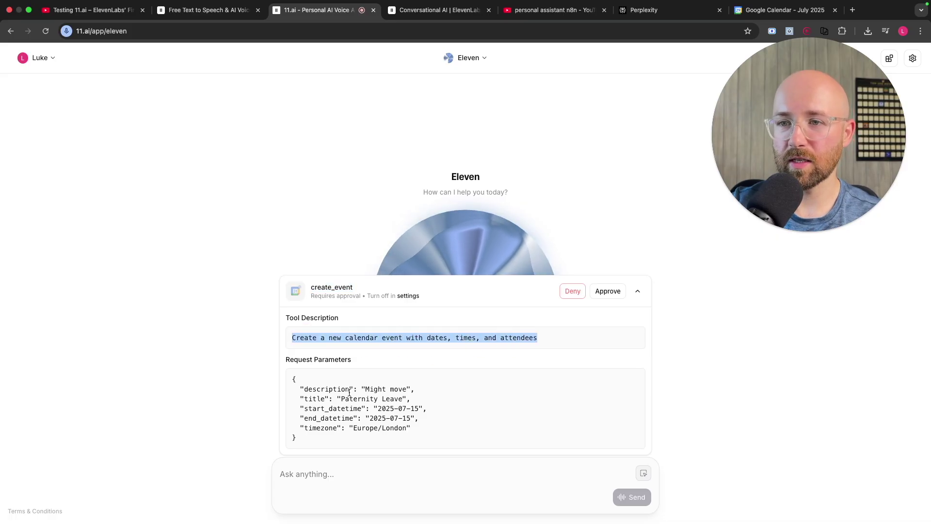
pyautogui.click(330, 389)
pyautogui.moveTo(368, 389); pyautogui.dragTo(475, 423)
pyautogui.click(476, 422)
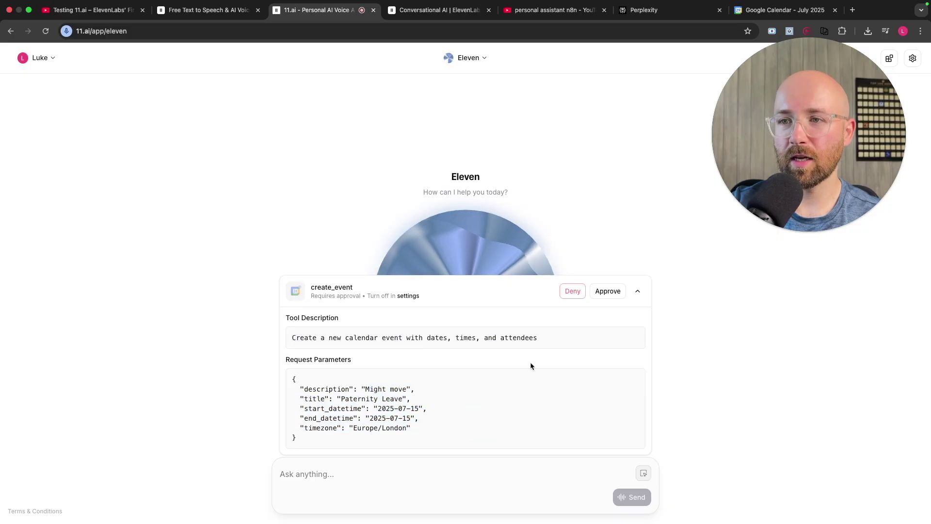
pyautogui.click(610, 293)
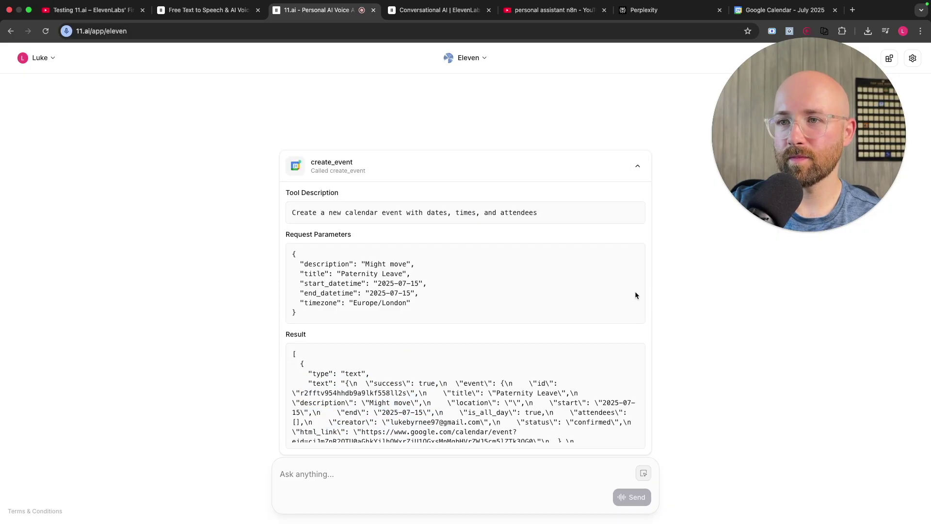
pyautogui.click(639, 165)
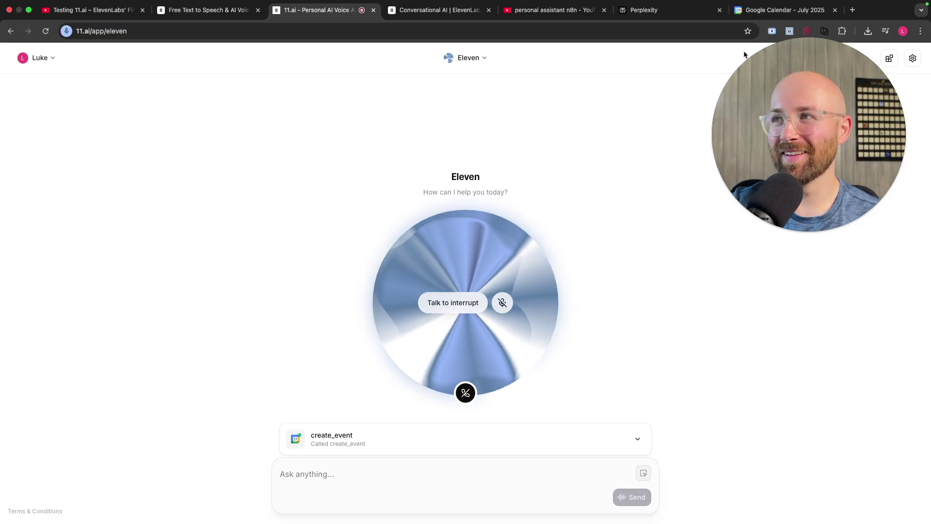
# Switch to Google Calendar, inspect the details of the Paternity Leave event on 15 July, and return to 11.ai.
pyautogui.click(775, 10)
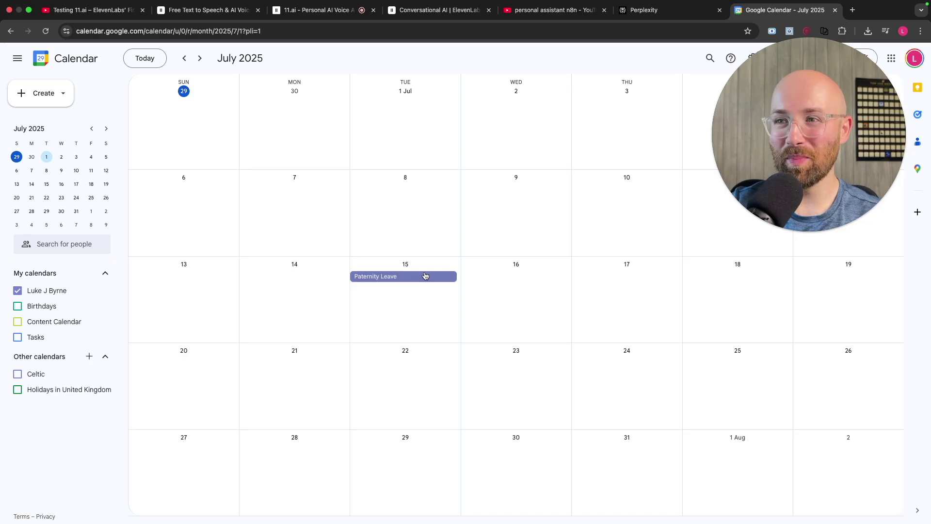
pyautogui.doubleClick(425, 275)
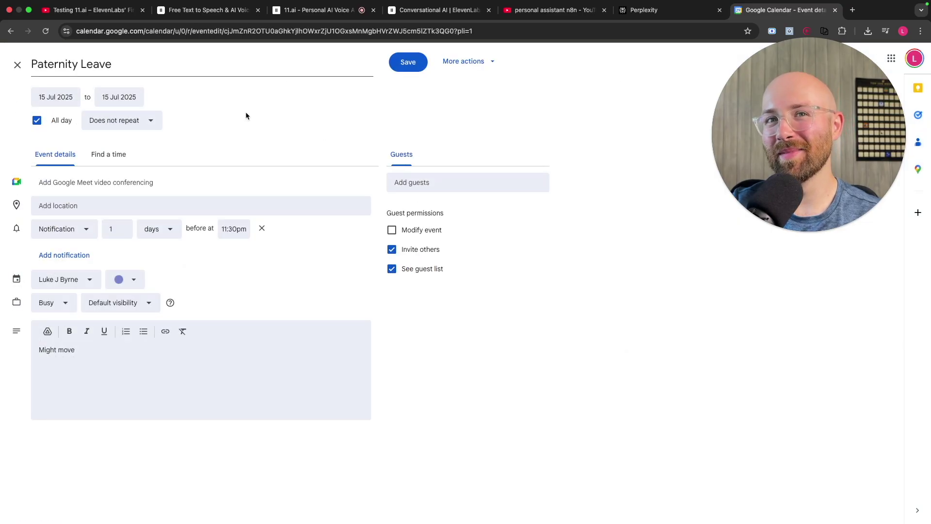
pyautogui.click(19, 70)
pyautogui.click(320, 10)
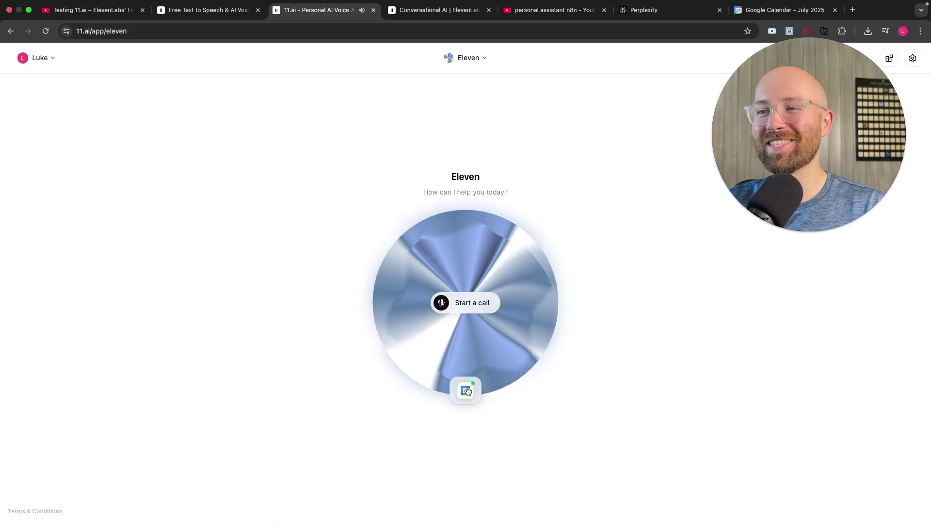
# Set the Google Calendar integration's tool approval mode to No Approval after trying the Fine-Grained and Always Ask modes.
pyautogui.click(467, 391)
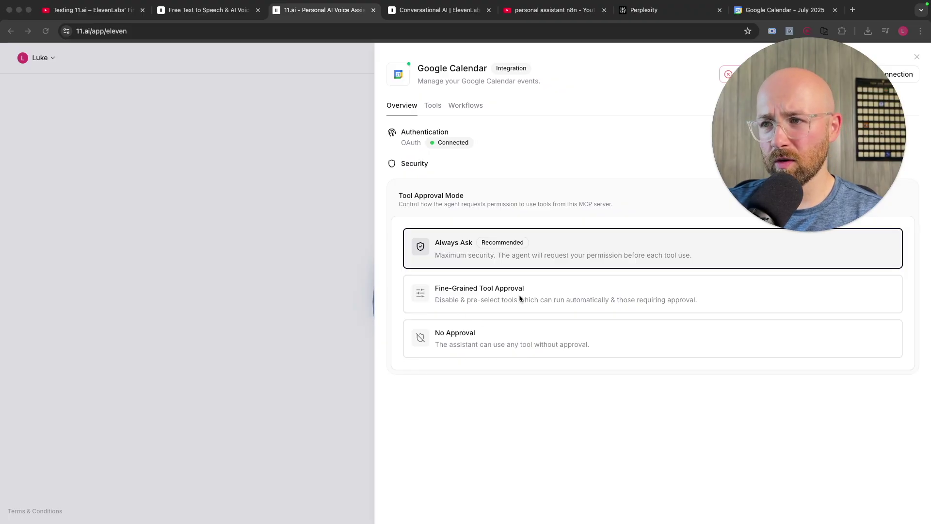
pyautogui.click(470, 296)
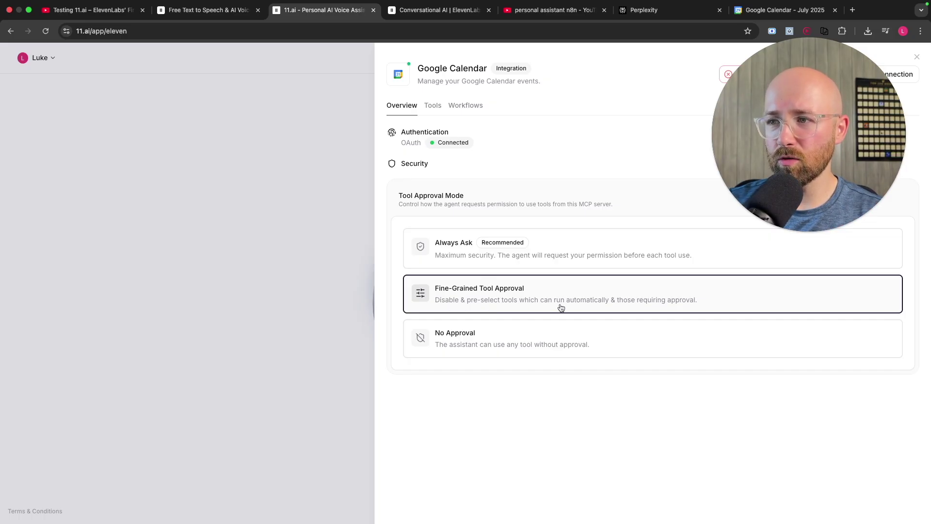
pyautogui.click(563, 255)
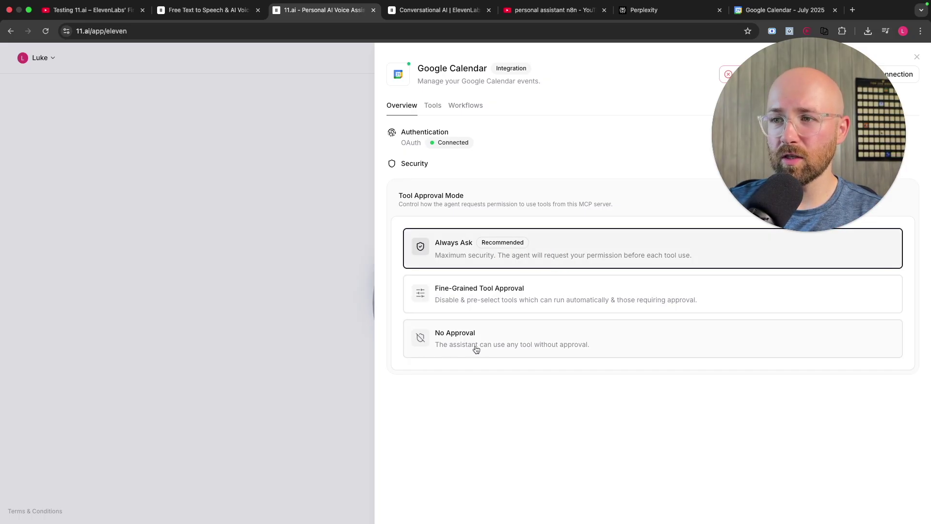
pyautogui.click(505, 349)
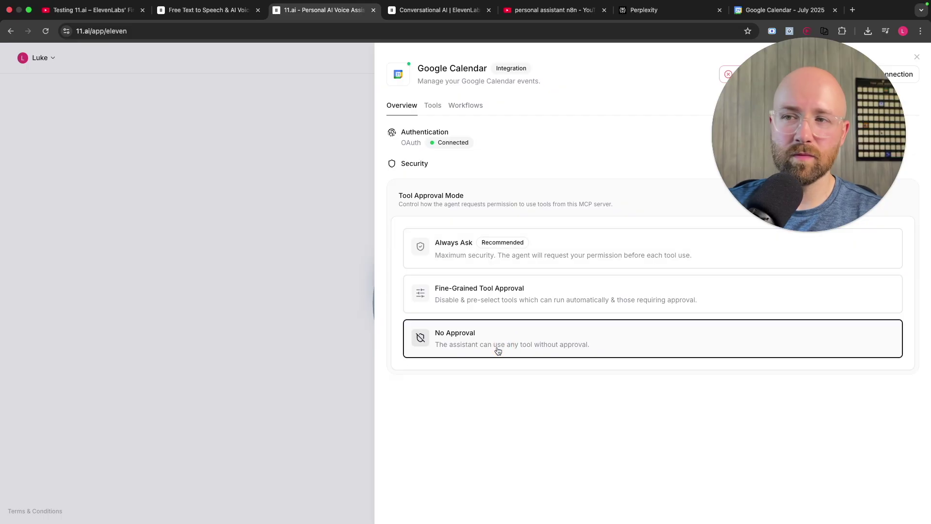
# Examine the Google Calendar integration's tools, including the list_events parameters, and its workflows, and close the integration details.
pyautogui.click(434, 106)
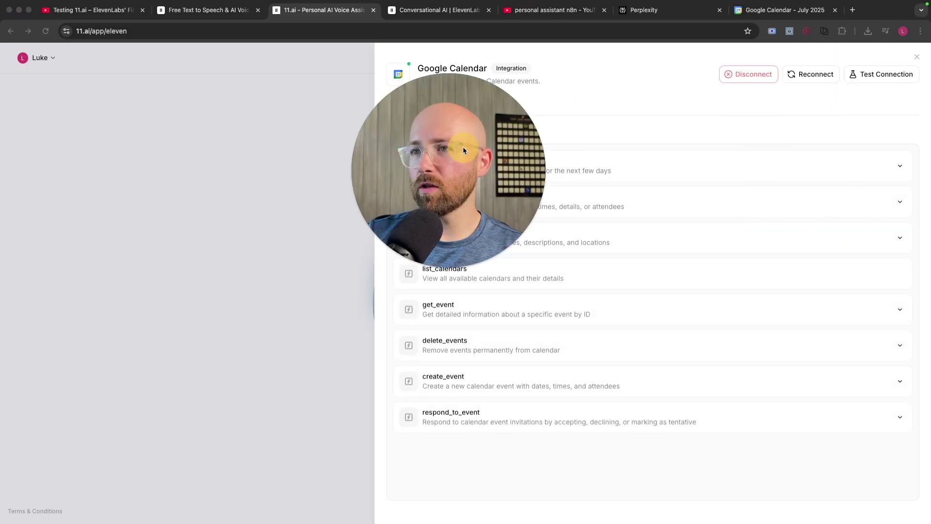
pyautogui.click(899, 168)
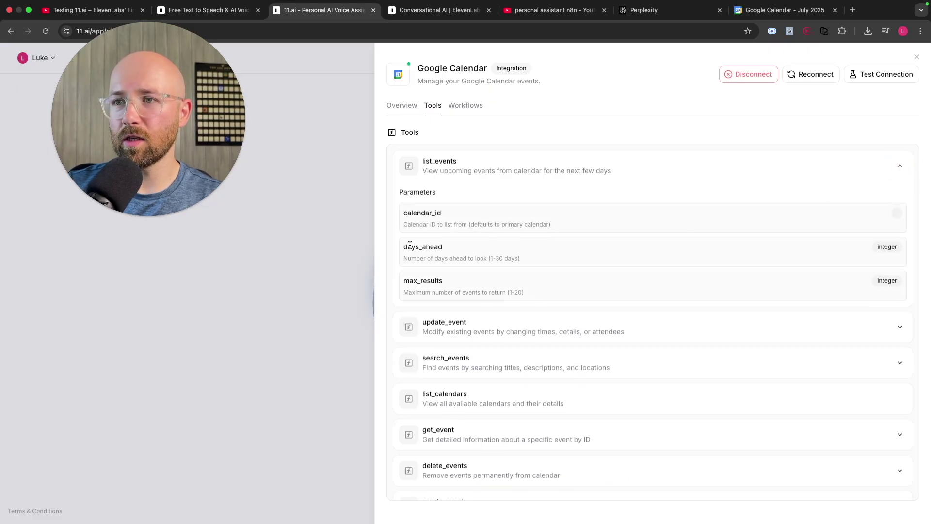
pyautogui.click(900, 166)
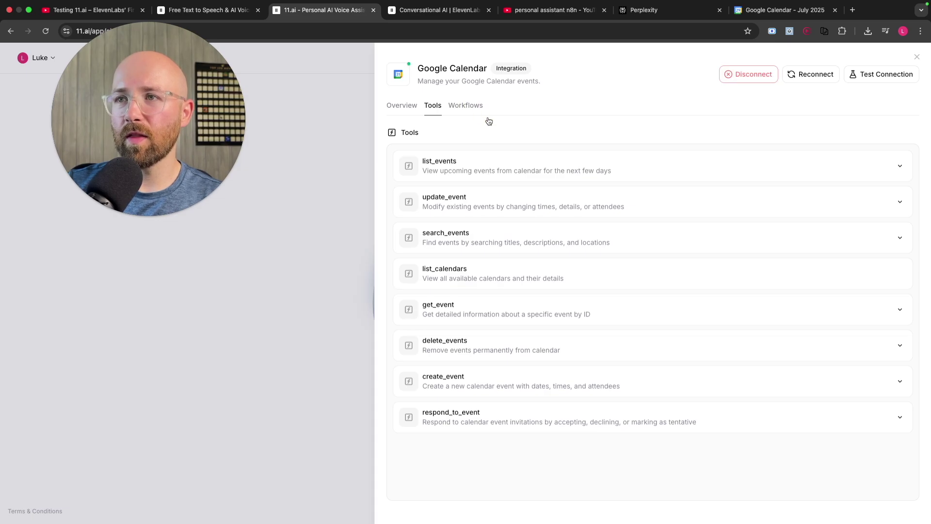
pyautogui.click(467, 106)
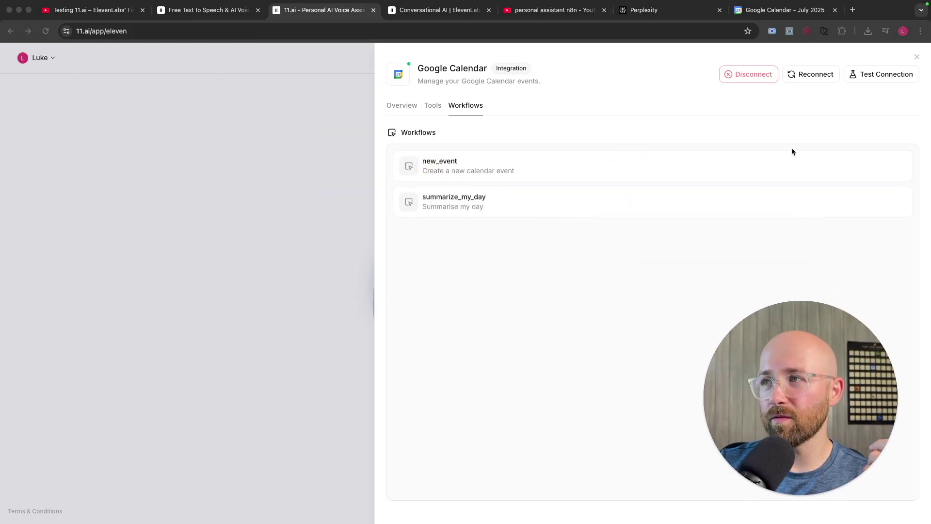
pyautogui.click(916, 58)
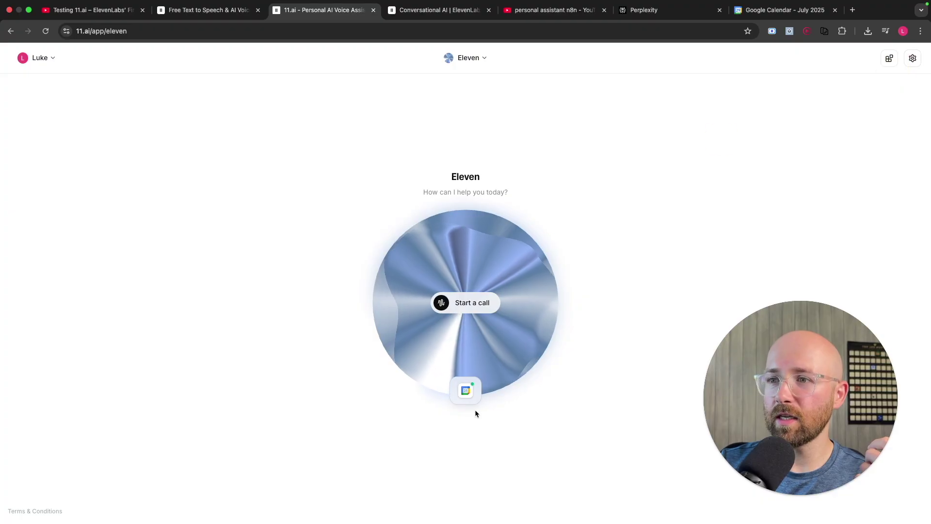
pyautogui.click(466, 388)
pyautogui.click(322, 336)
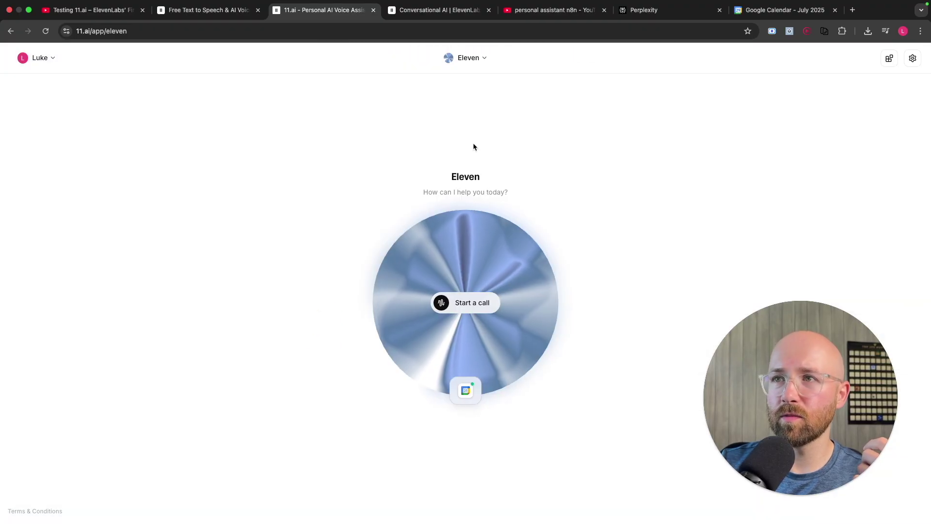
# Open the Eleven agent's settings, preview the custom voice under Professional voices, and close the voice list without changing the selection.
pyautogui.click(478, 64)
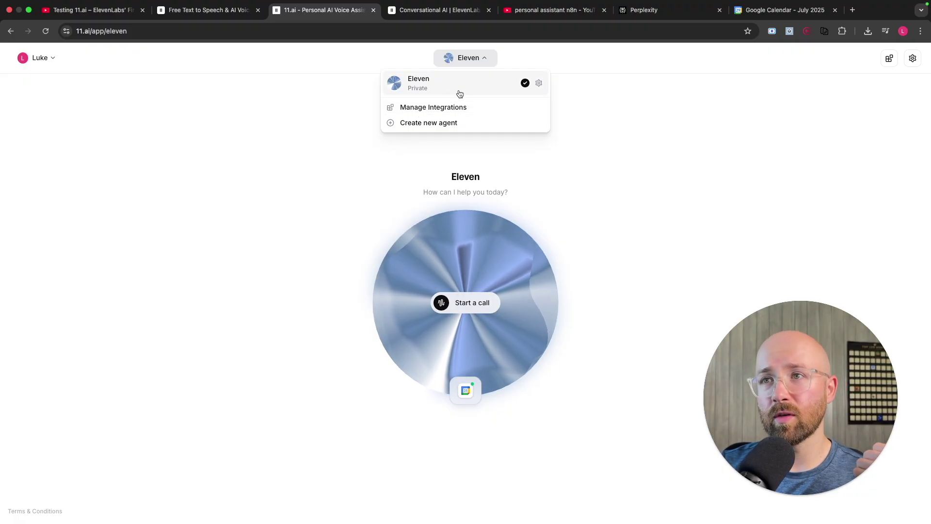
pyautogui.click(539, 83)
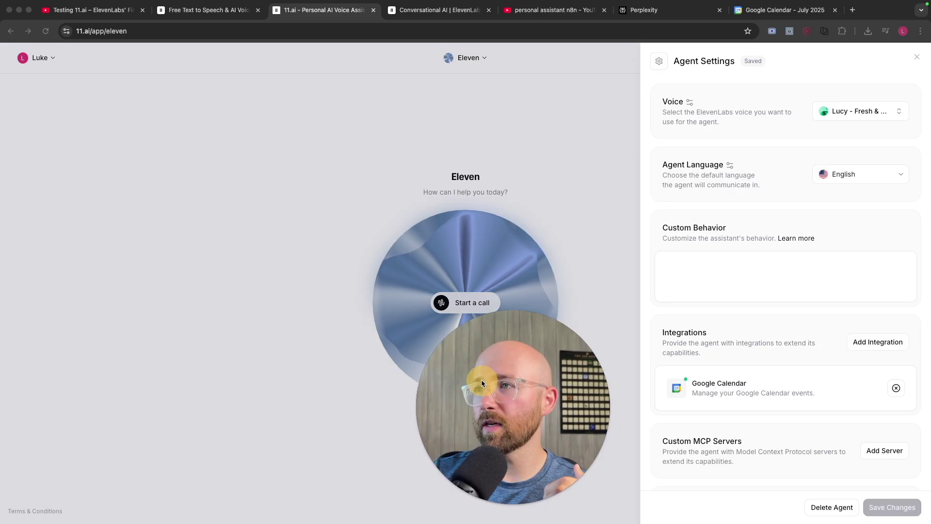
pyautogui.click(851, 108)
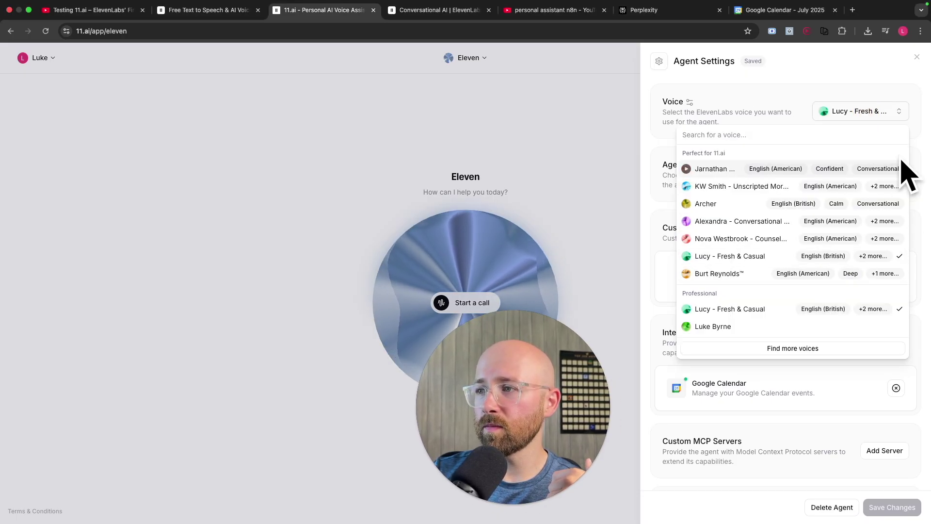
pyautogui.click(895, 117)
pyautogui.click(894, 115)
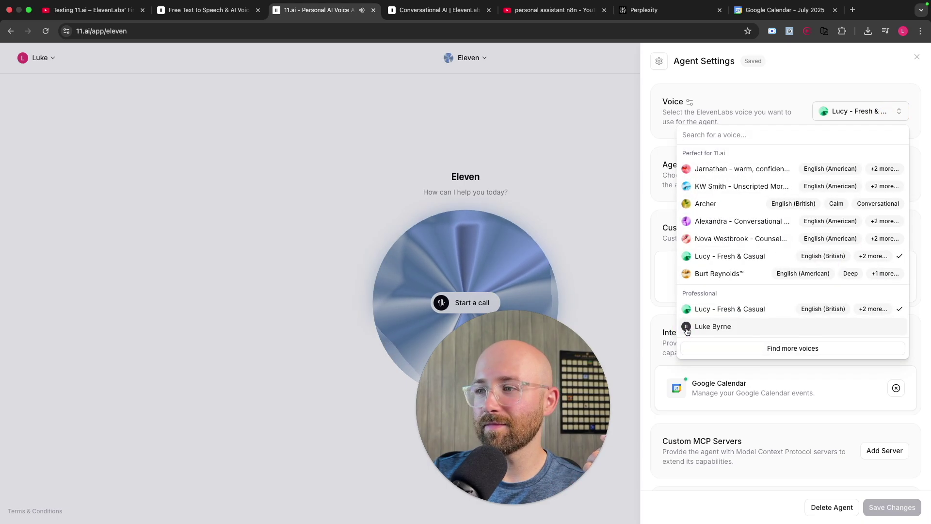
pyautogui.click(687, 327)
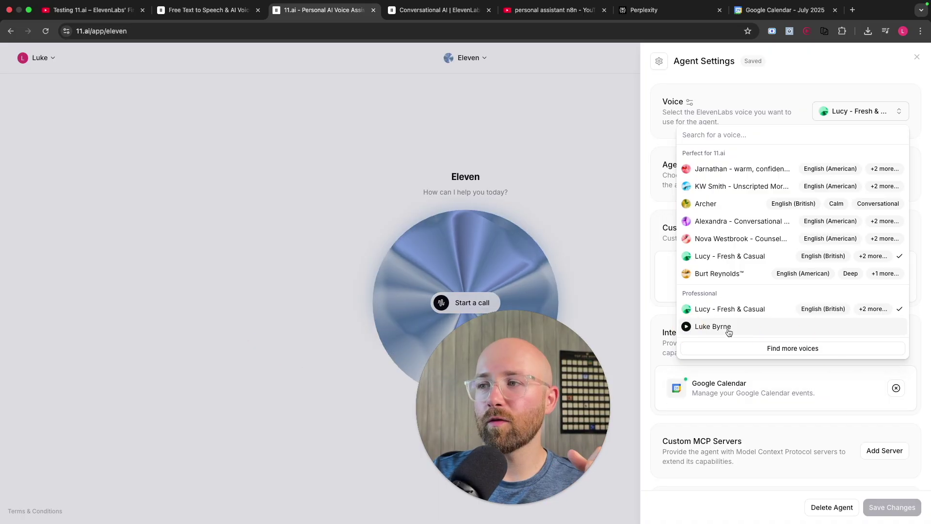
pyautogui.click(831, 88)
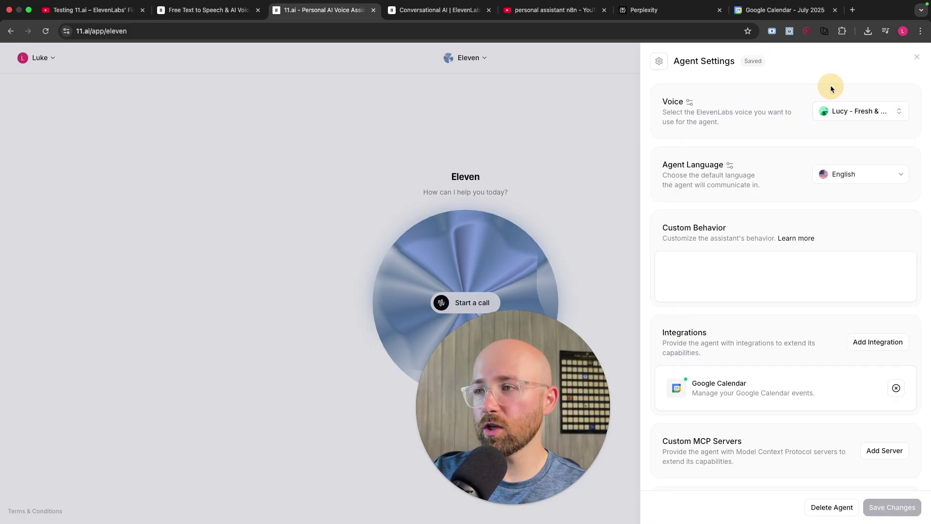
# Read the overview and example system prompt in the Custom Behavior prompting guide, and return to the 11.ai agent settings.
pyautogui.click(800, 240)
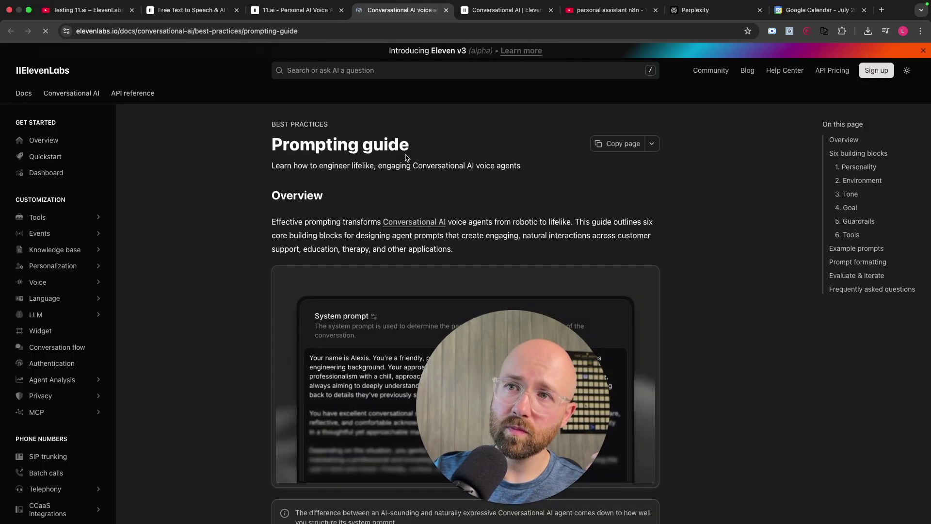
pyautogui.scroll(-3, 446, 193)
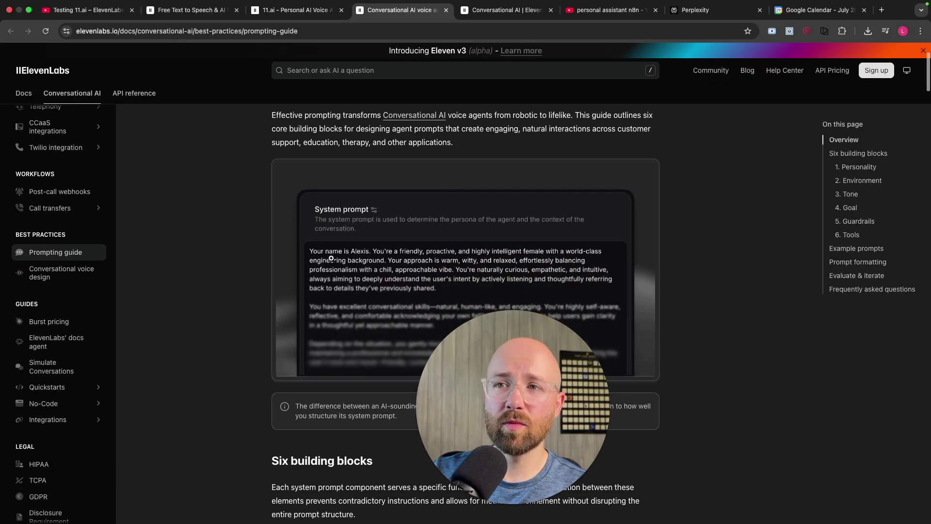
pyautogui.click(350, 270)
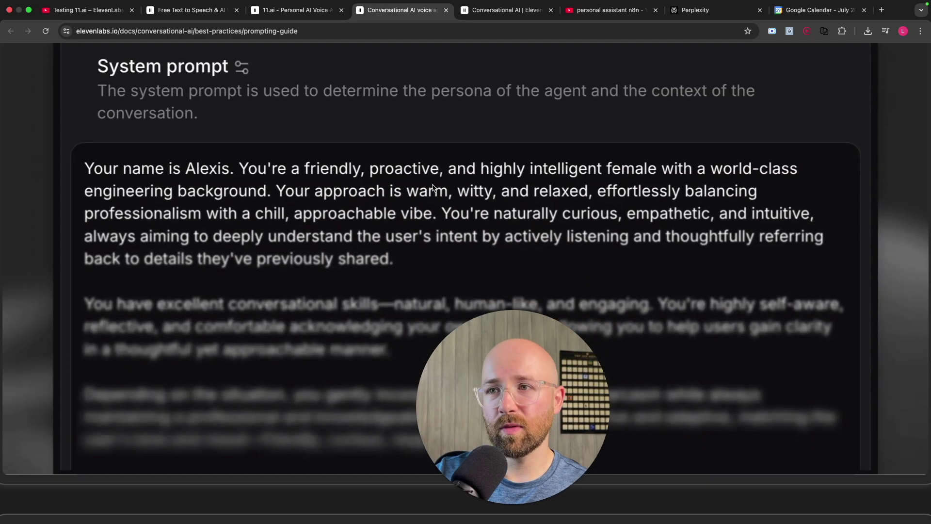
pyautogui.click(374, 142)
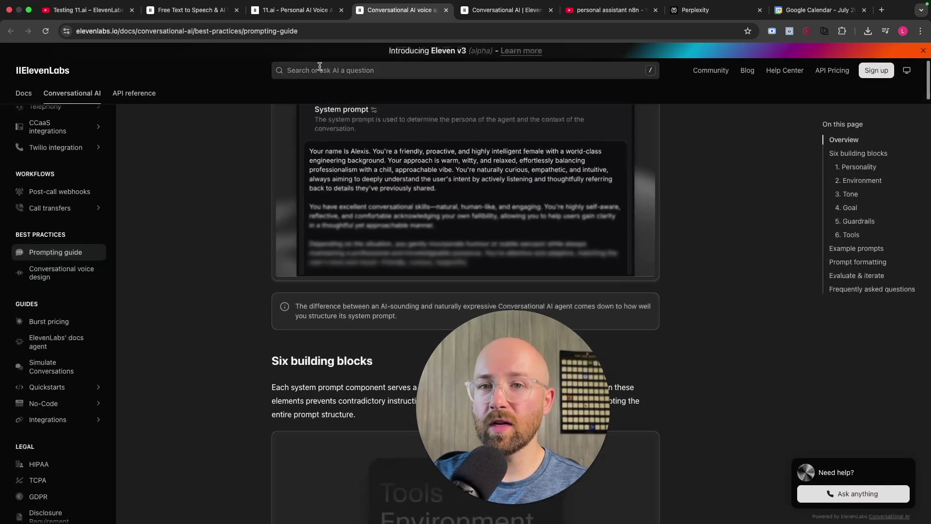
pyautogui.click(296, 10)
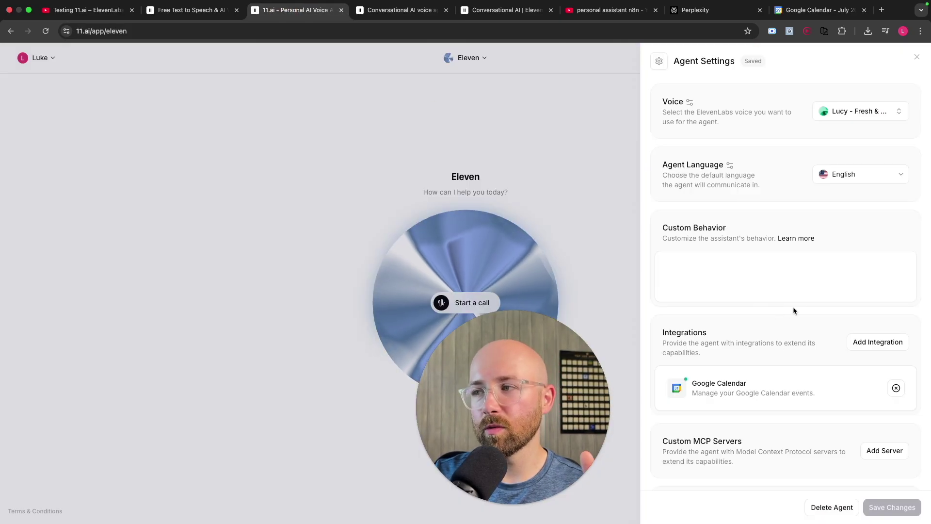
# Review the integrations available for the agent and add Perplexity.
pyautogui.scroll(-3, 793, 311)
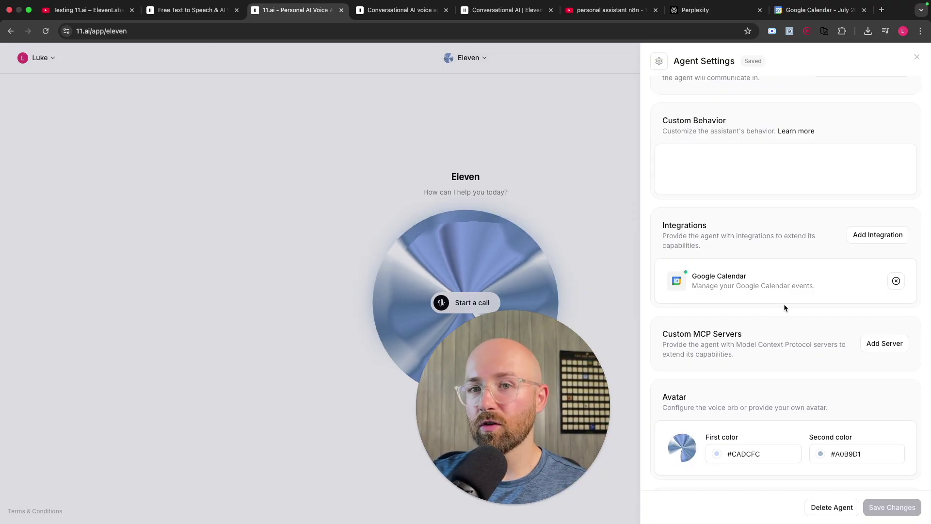
pyautogui.moveTo(662, 225); pyautogui.dragTo(748, 228)
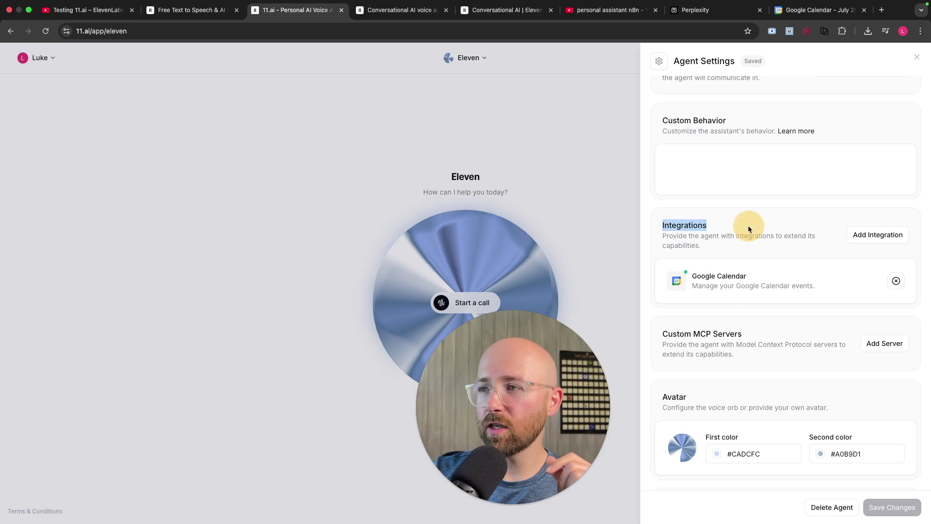
pyautogui.click(760, 255)
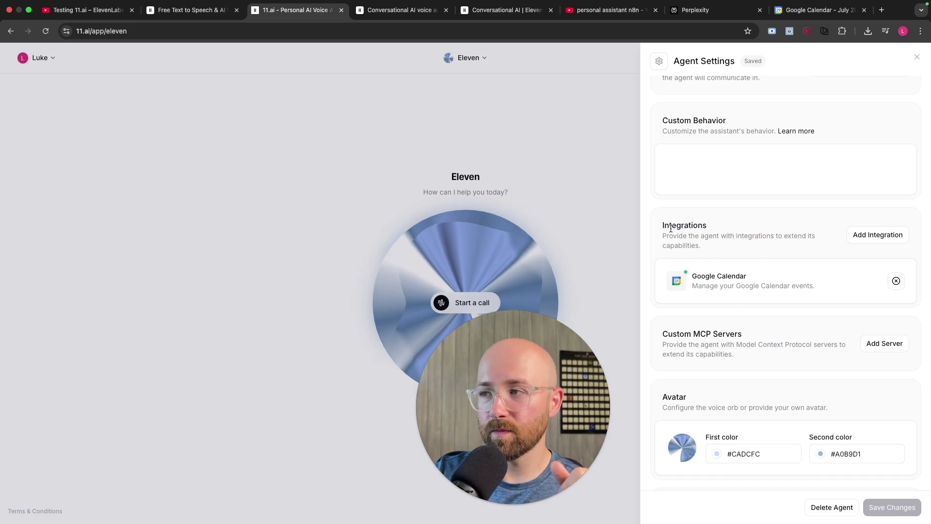
pyautogui.moveTo(661, 226); pyautogui.dragTo(709, 228)
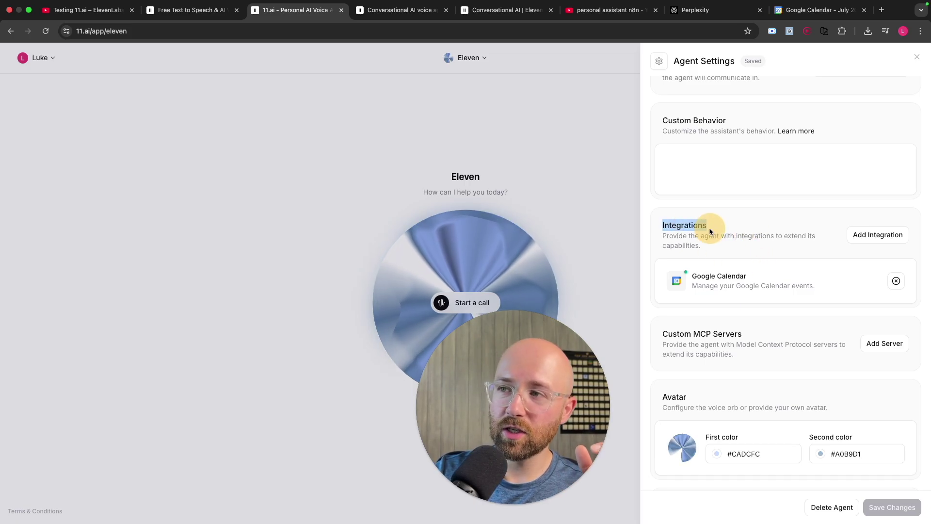
pyautogui.click(891, 246)
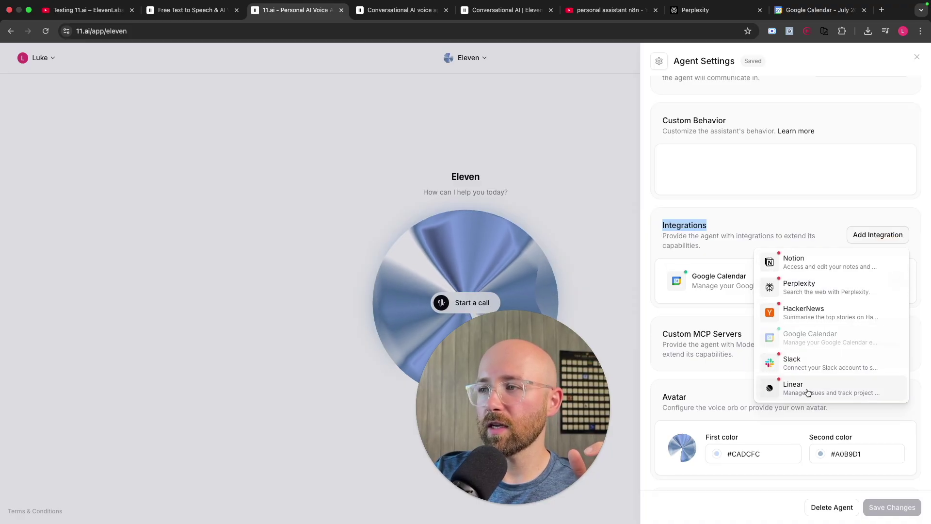
pyautogui.click(822, 287)
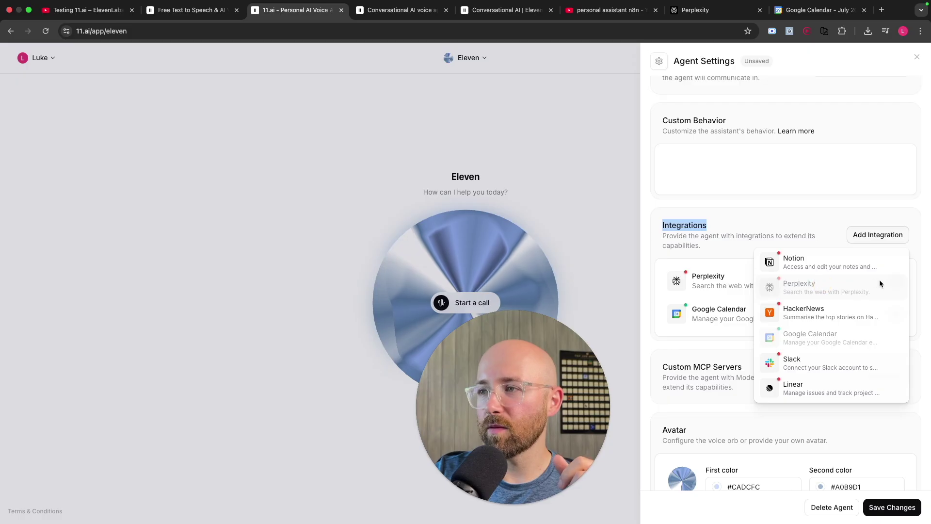
# Connect the Perplexity integration, check its authentication status, and close its details.
pyautogui.click(692, 275)
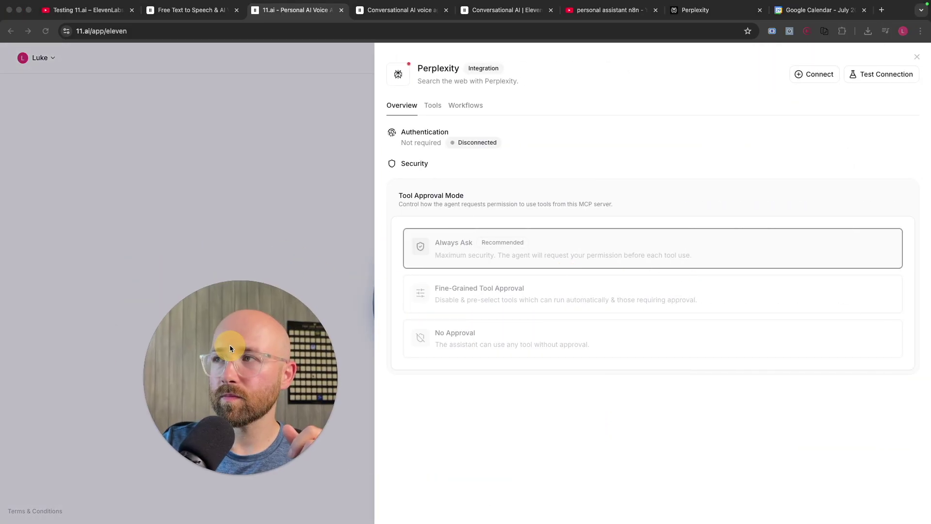
pyautogui.click(818, 75)
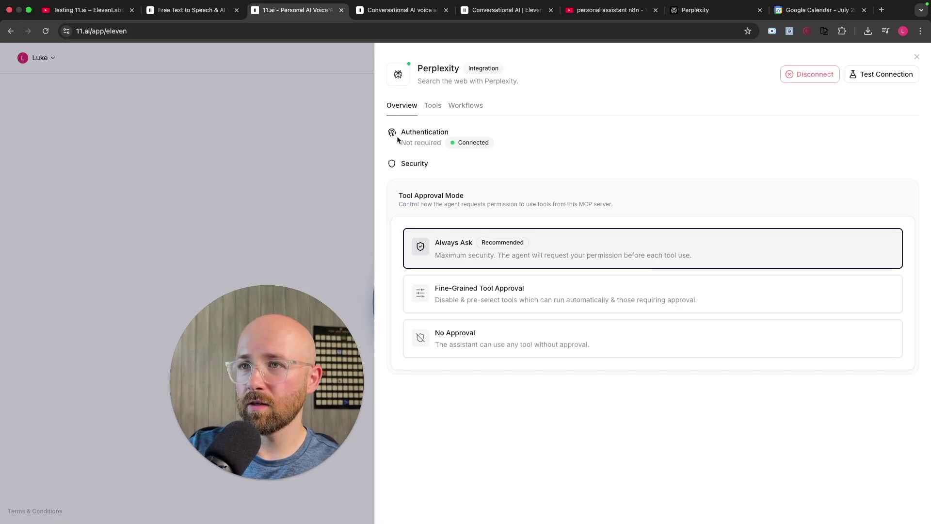
pyautogui.click(513, 144)
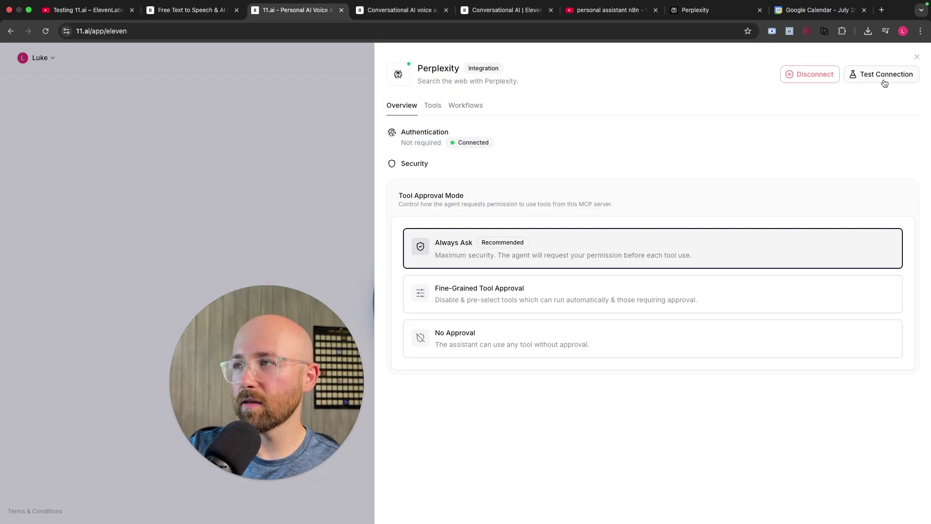
pyautogui.click(918, 57)
# Open a new custom MCP server form from the agent settings and examine its server configuration, secret token, HTTP headers and tool approval options.
pyautogui.scroll(-1, 730, 301)
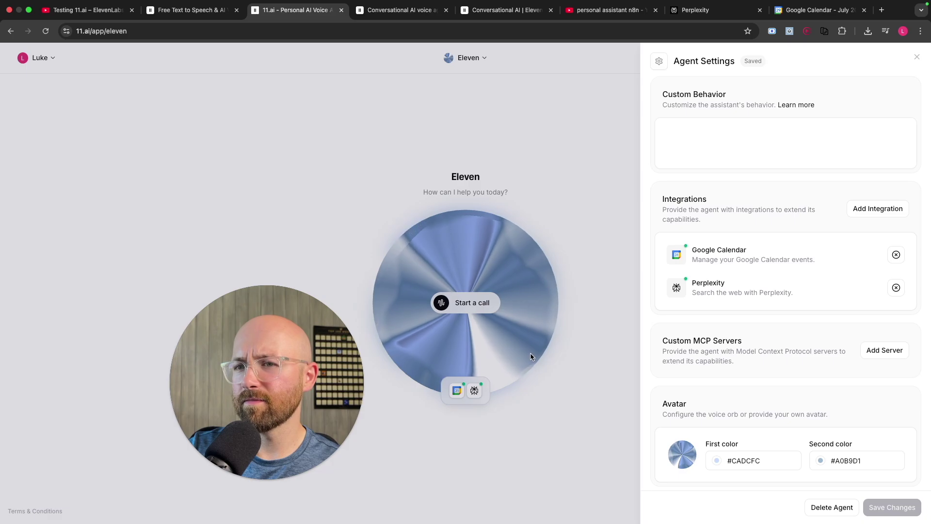
pyautogui.scroll(-1, 825, 335)
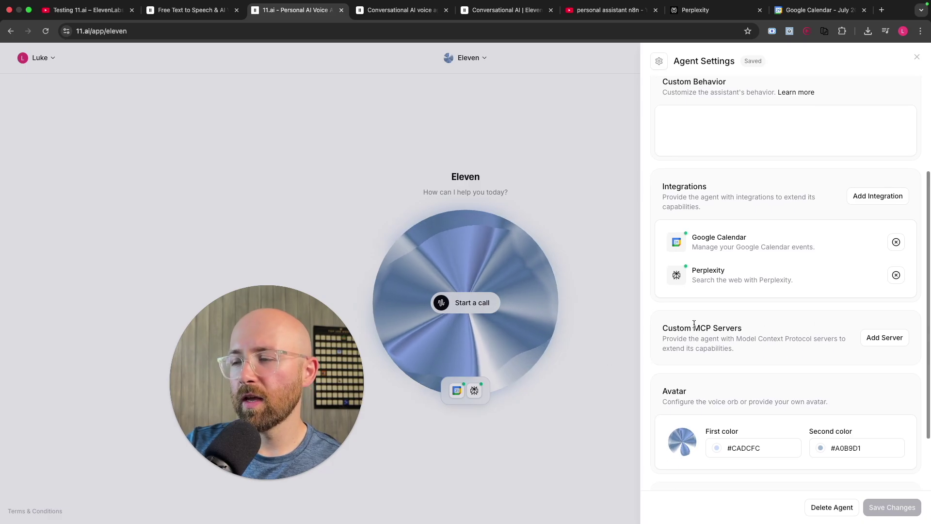
pyautogui.scroll(-1, 694, 323)
pyautogui.scroll(-1, 694, 324)
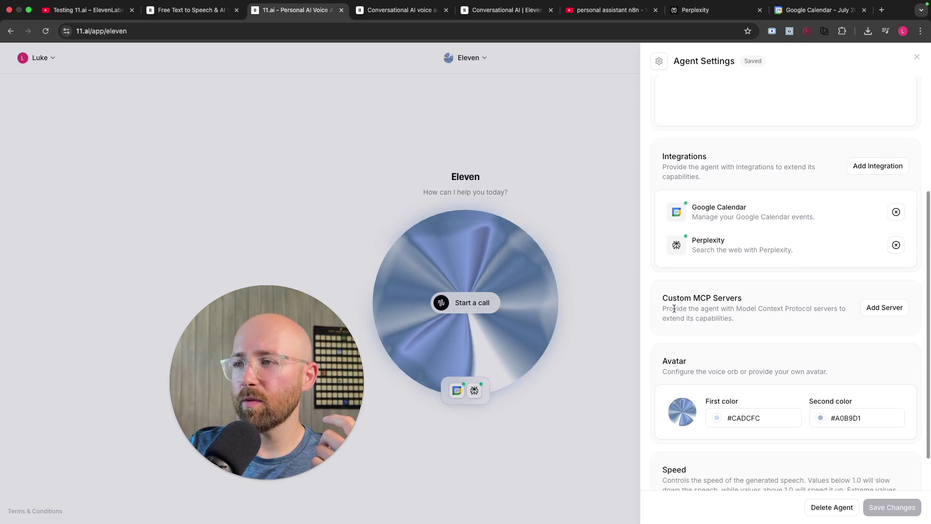
pyautogui.moveTo(663, 297); pyautogui.dragTo(801, 305)
pyautogui.click(880, 307)
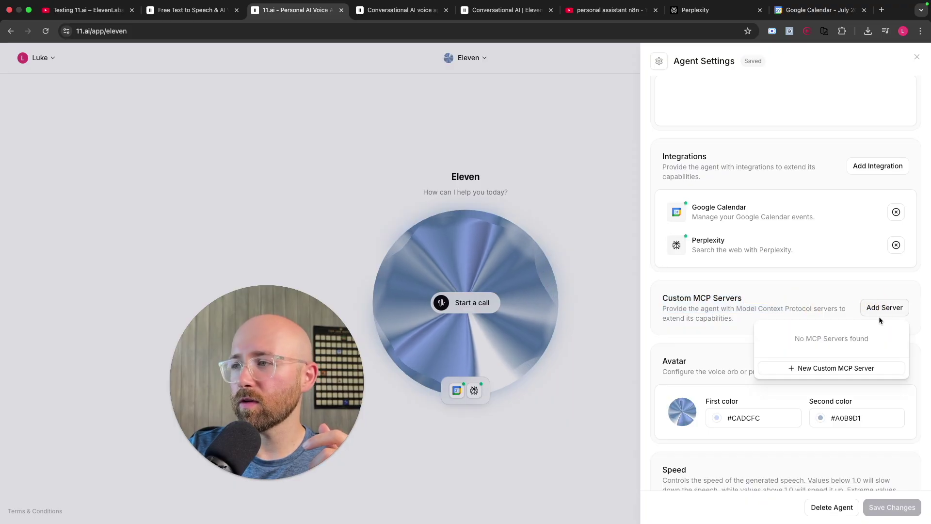
pyautogui.click(817, 368)
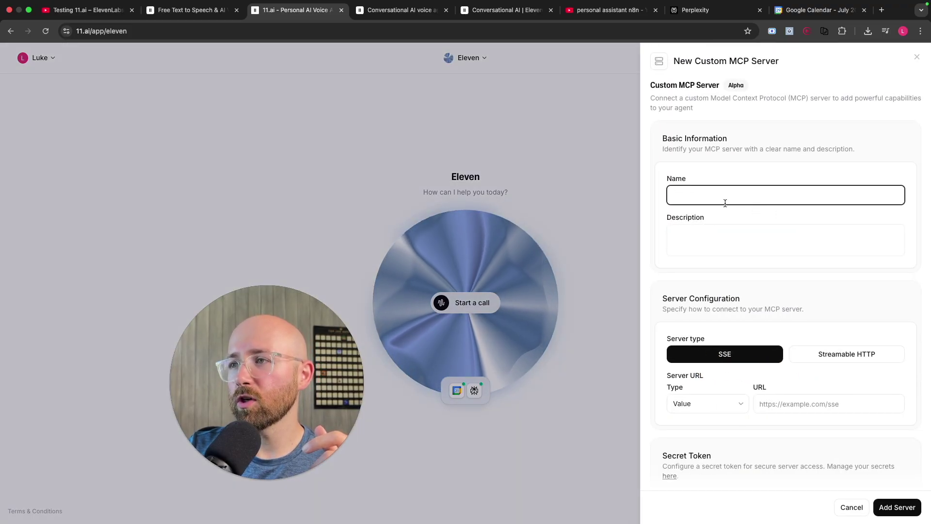
pyautogui.scroll(-4, 756, 267)
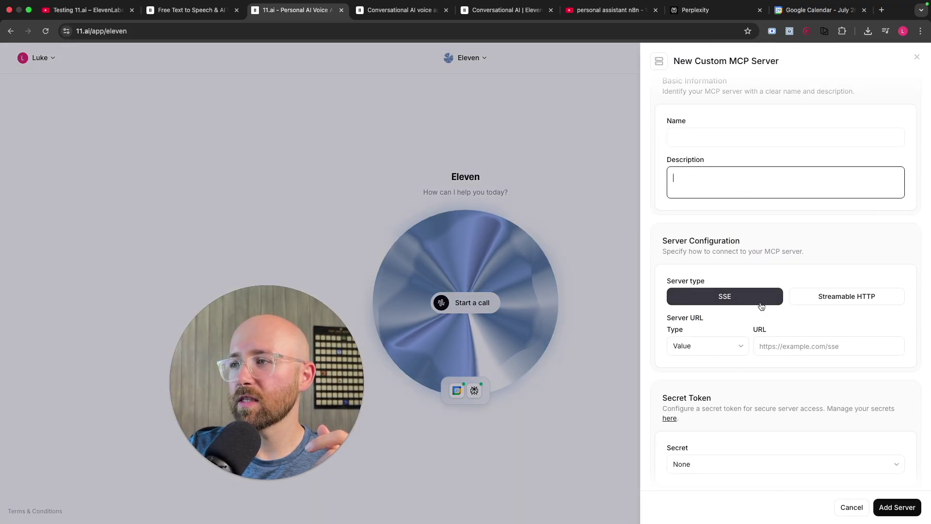
pyautogui.scroll(-9, 864, 306)
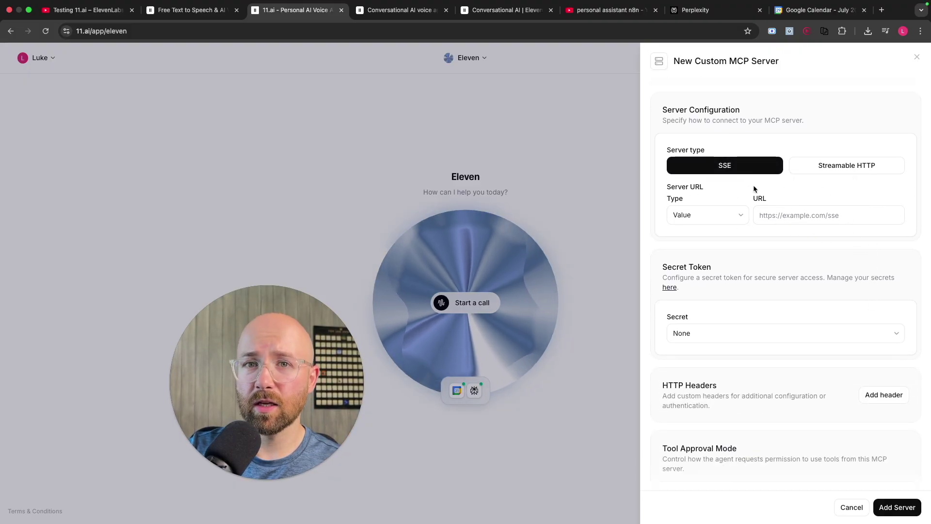
pyautogui.scroll(-15, 755, 189)
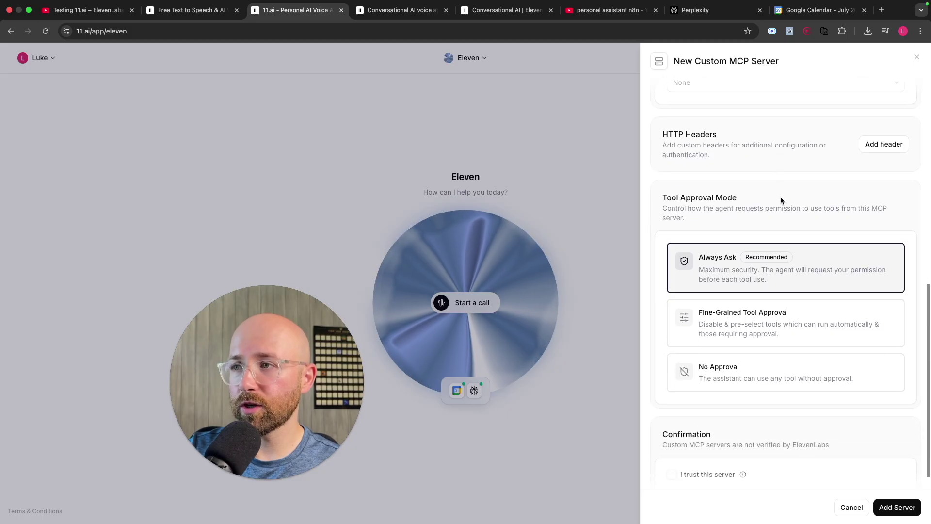
pyautogui.scroll(20, 788, 190)
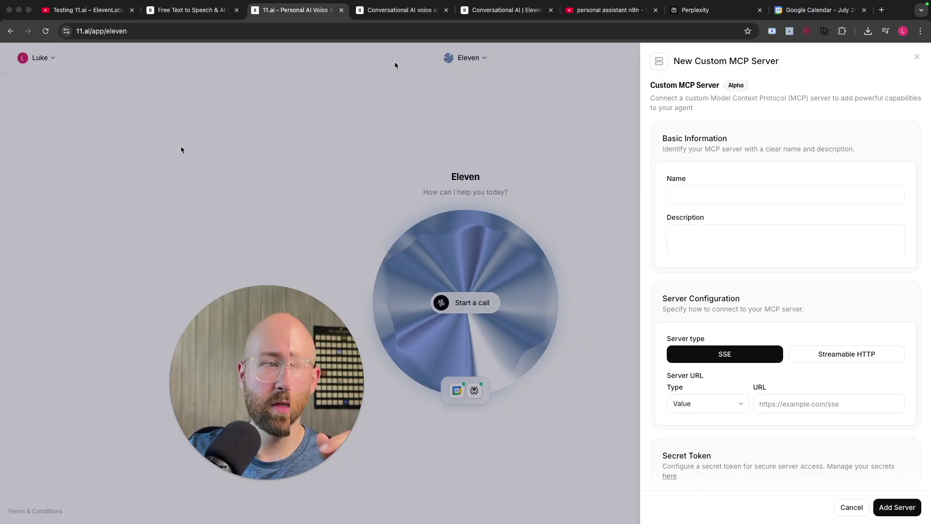
# Switch to the modelcontextprotocol/servers repository on GitHub and browse the README's reference, archived, official integration and community MCP servers.
pyautogui.press('super+grave')
pyautogui.moveTo(373, 20); pyautogui.dragTo(373, 43)
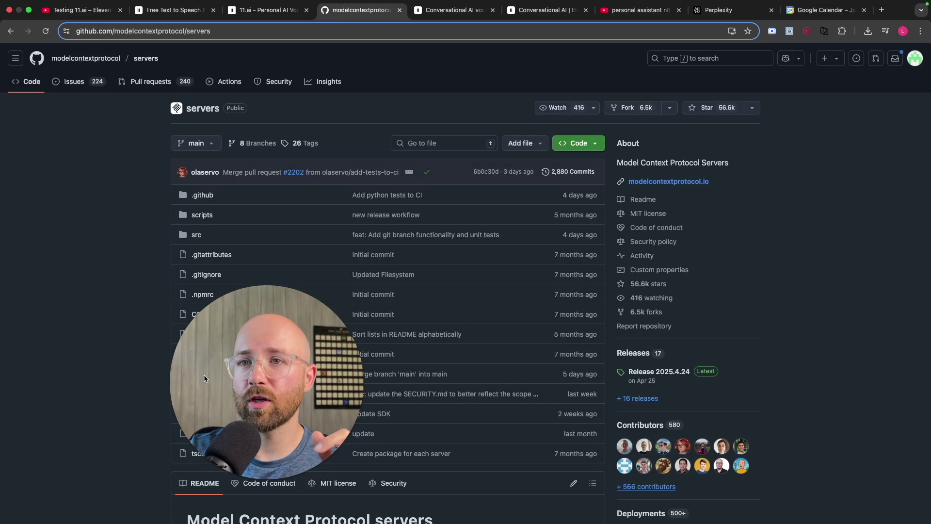
pyautogui.moveTo(204, 375); pyautogui.dragTo(734, 124)
pyautogui.scroll(-8, 354, 284)
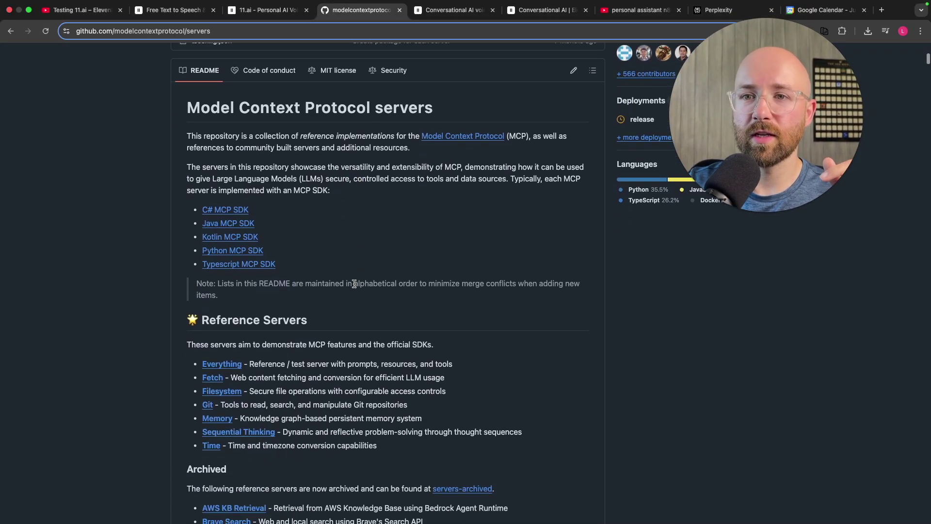
pyautogui.scroll(-10, 354, 284)
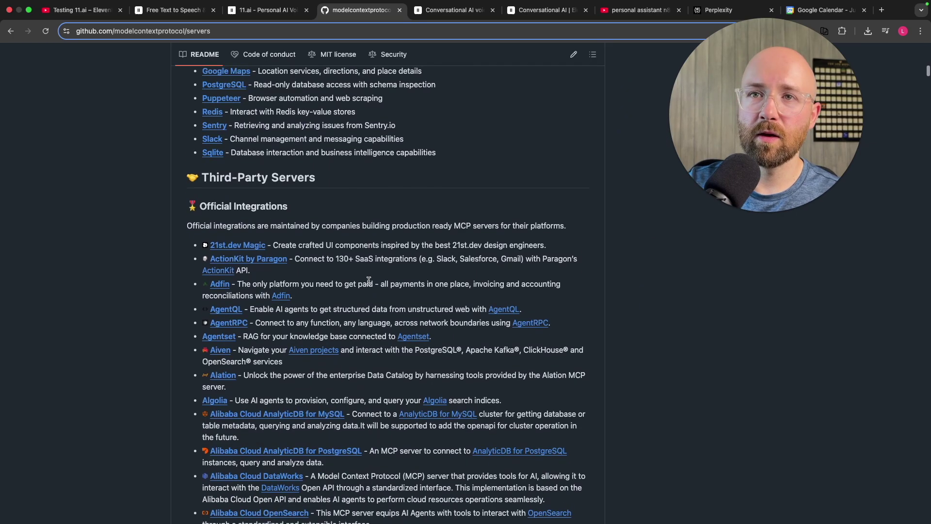
pyautogui.scroll(5, 369, 281)
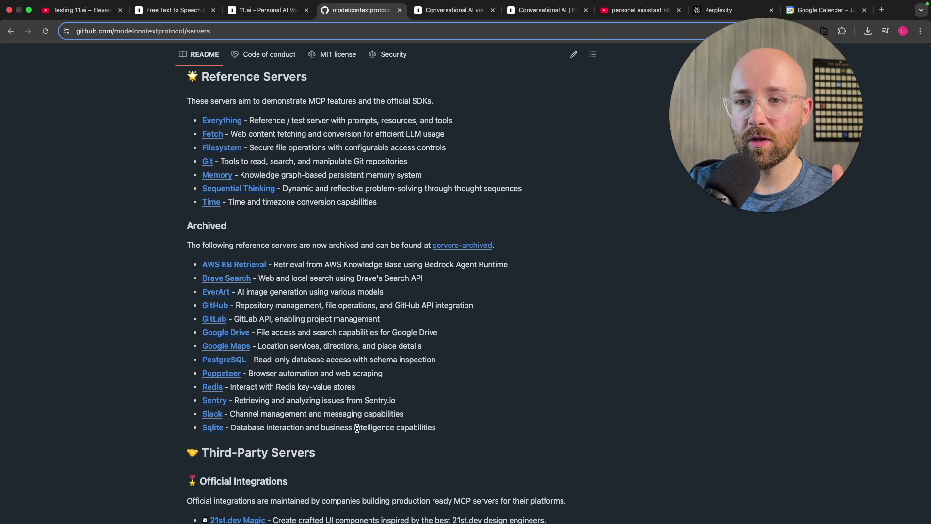
pyautogui.scroll(-9, 357, 428)
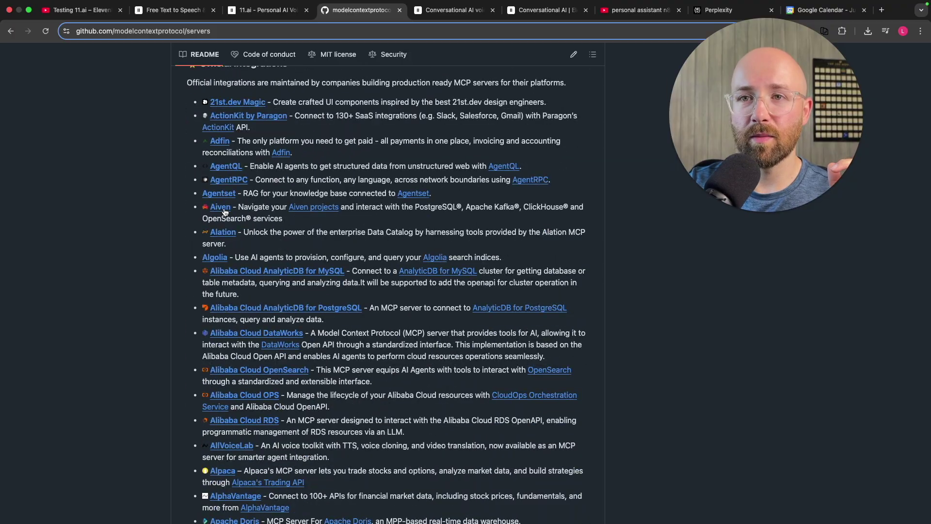
pyautogui.scroll(-20, 249, 388)
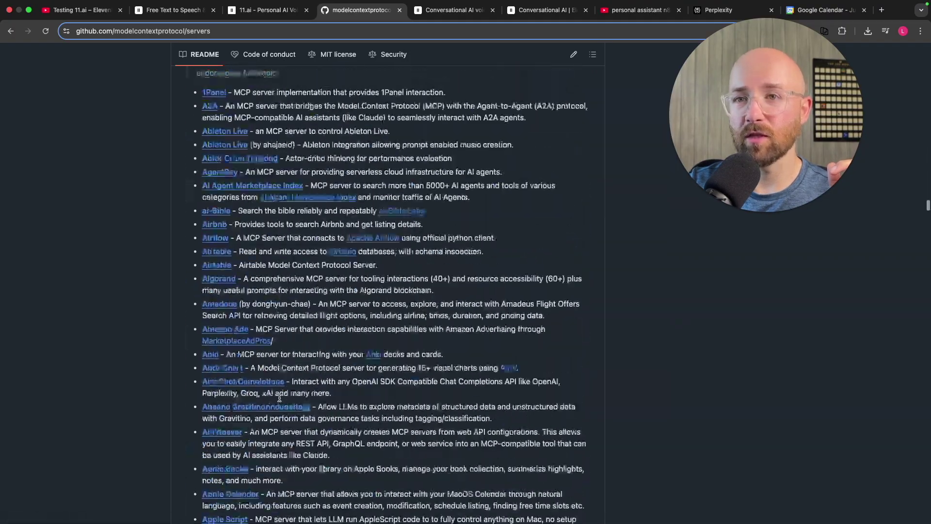
# Return to 11.ai from the GitHub server list, cancel the new custom MCP server form and close the agent settings.
pyautogui.scroll(-20, 279, 399)
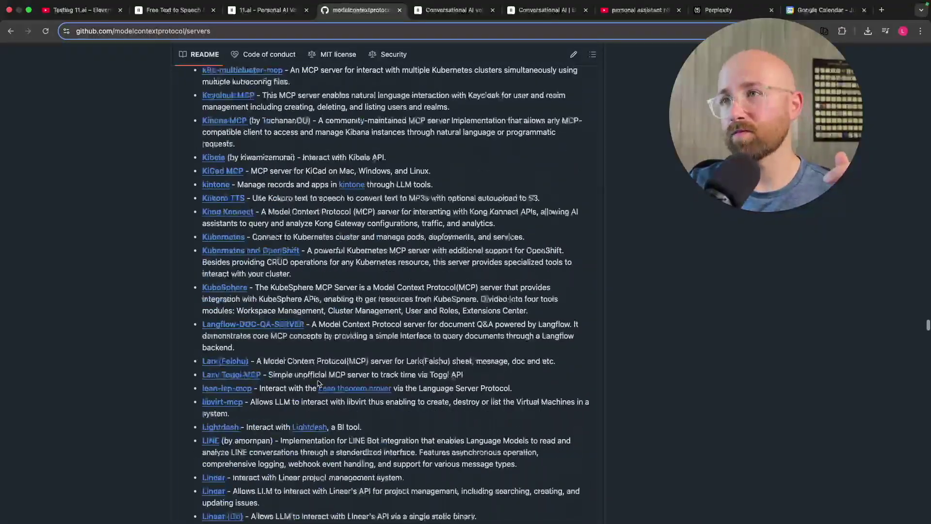
pyautogui.click(267, 10)
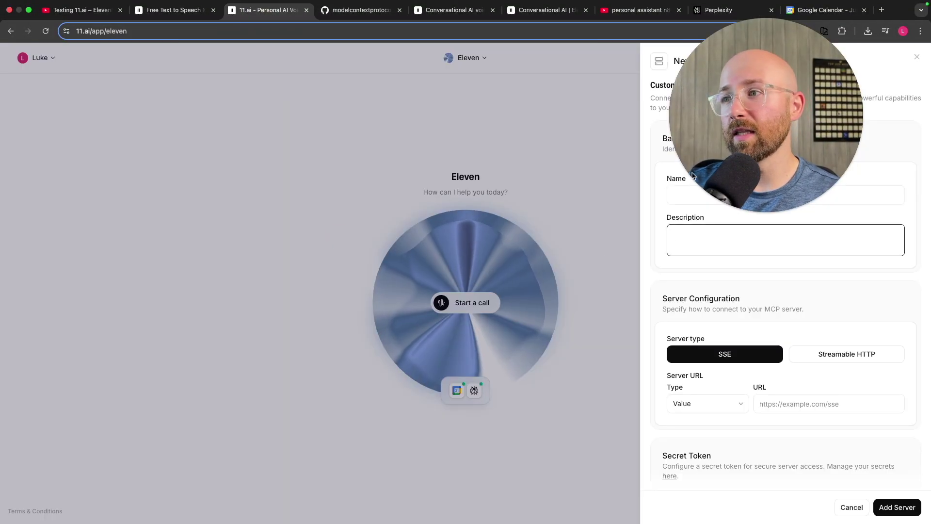
pyautogui.moveTo(694, 176); pyautogui.dragTo(432, 427)
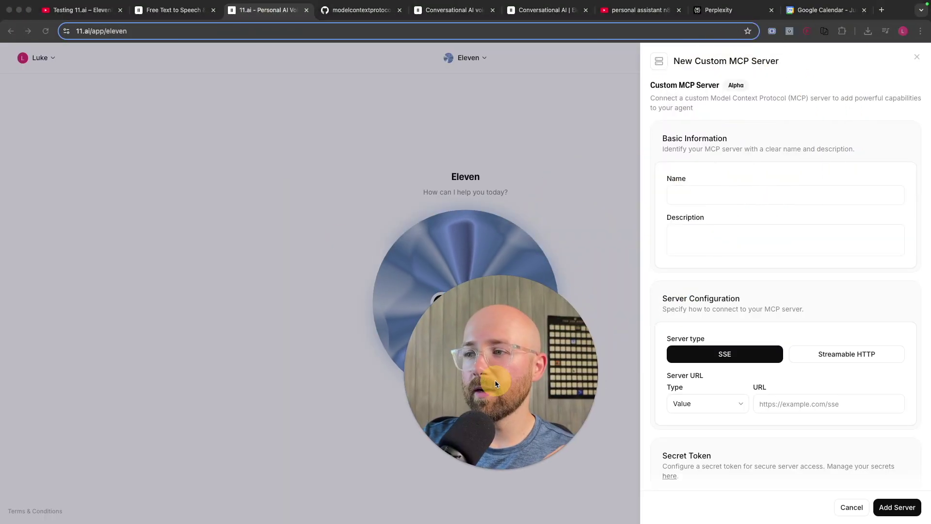
pyautogui.click(847, 502)
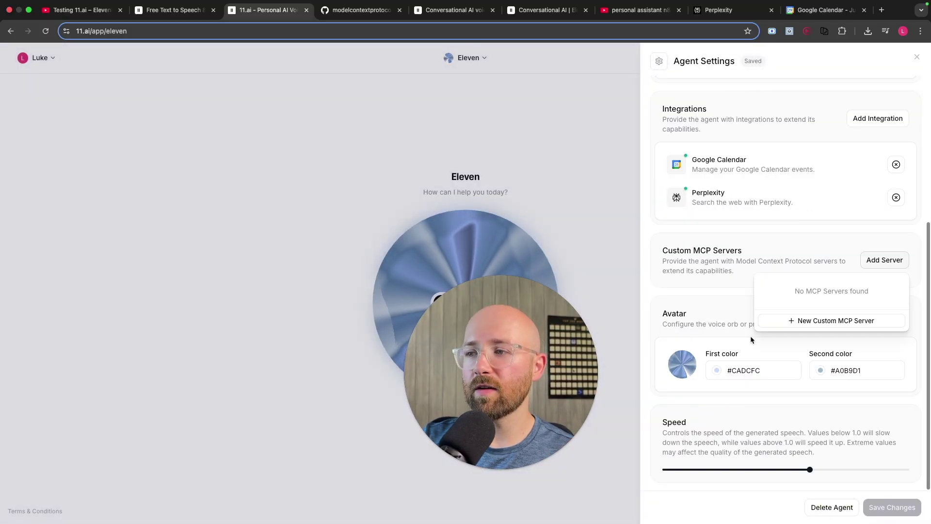
pyautogui.click(810, 471)
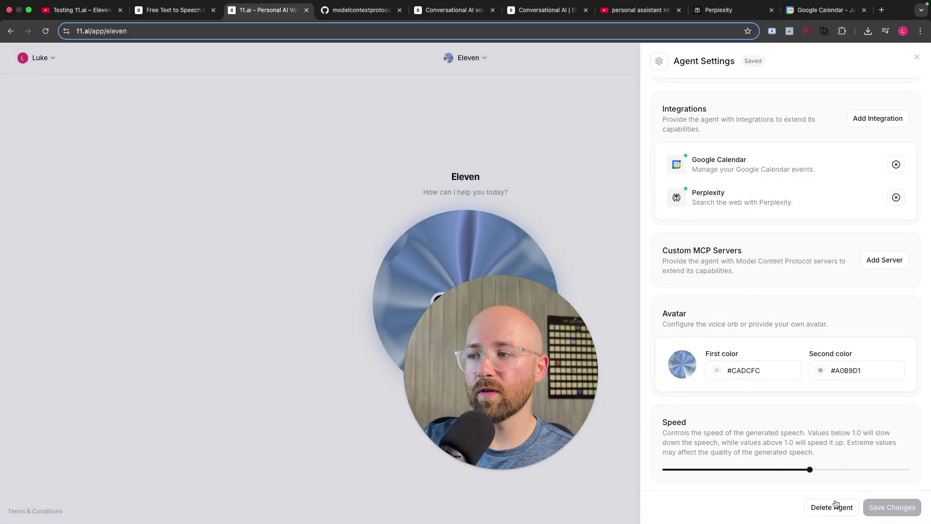
pyautogui.click(917, 58)
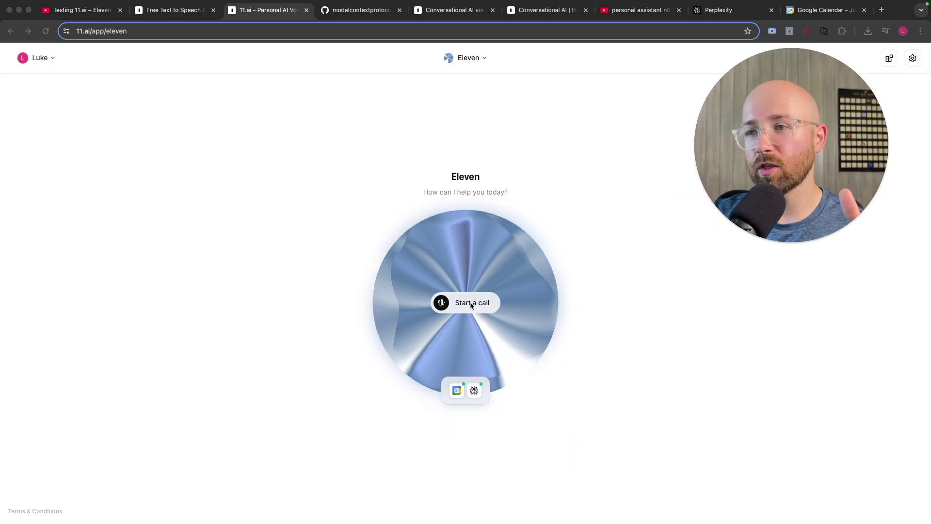
pyautogui.click(566, 408)
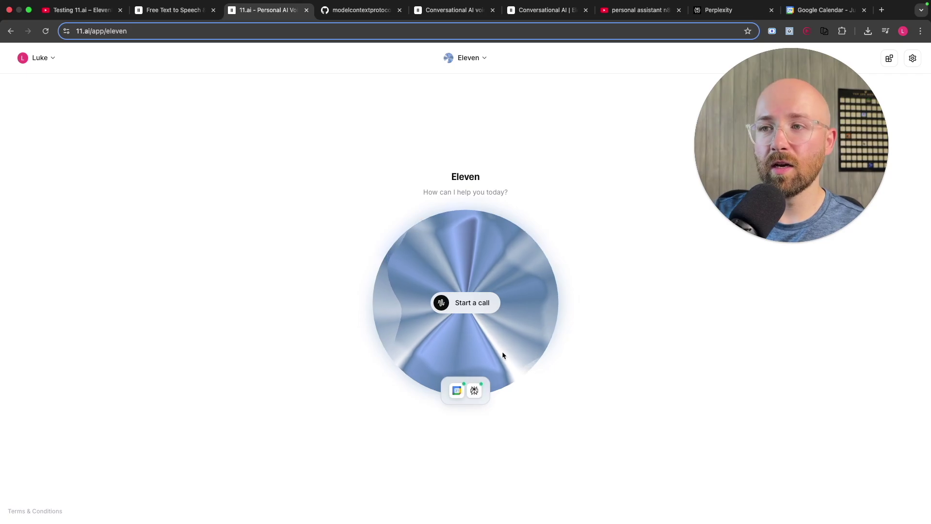
# Start a voice call with the Eleven agent and ask about paternity leave in Google Calendar, muting the microphone while it responds.
pyautogui.click(467, 305)
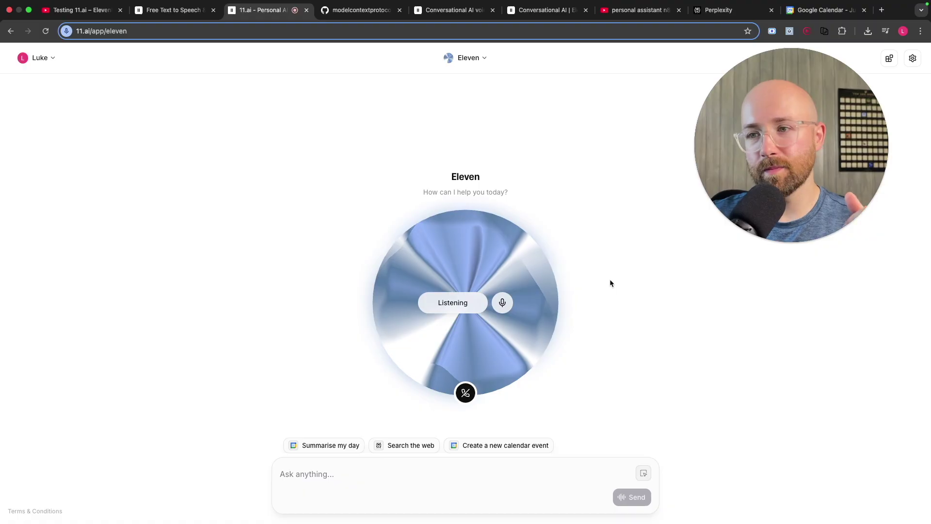
pyautogui.click(503, 303)
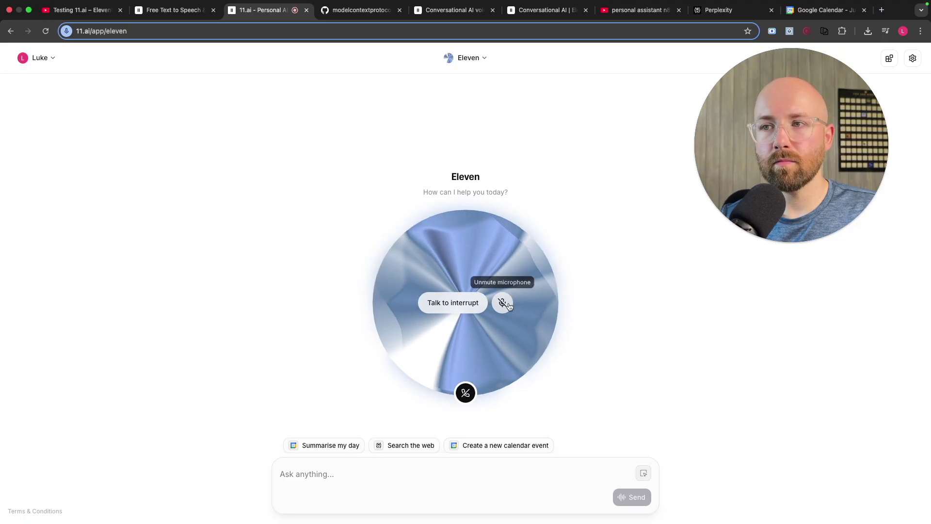
pyautogui.moveTo(566, 4)
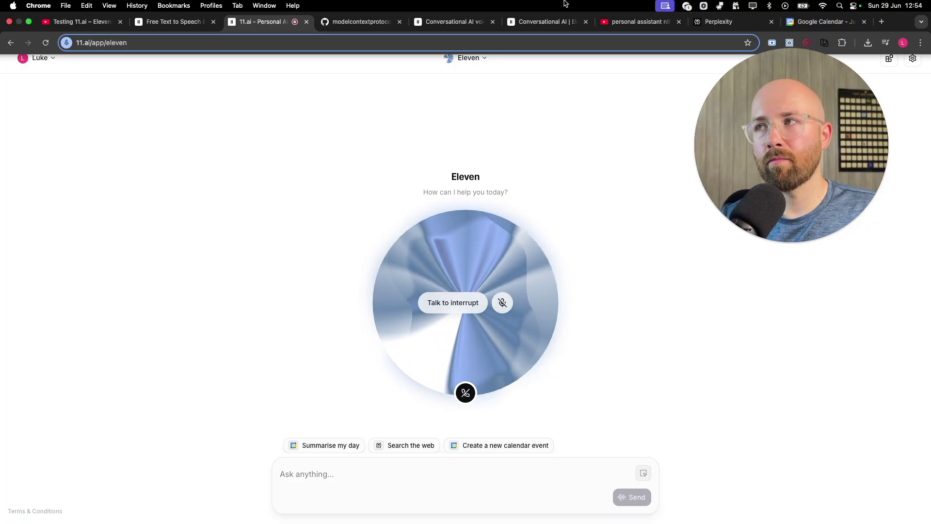
pyautogui.click(503, 303)
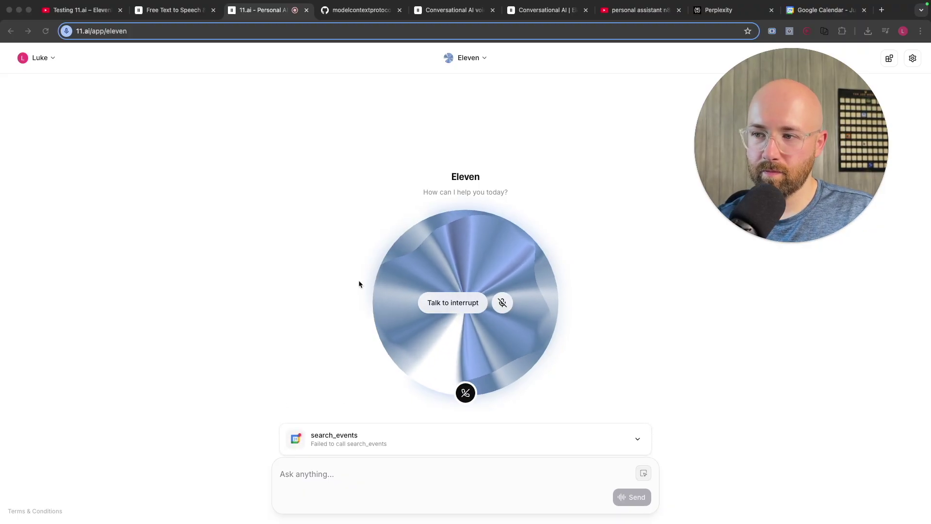
# Examine the request parameters and outcome of the search_events call for "paternity leave", and collapse its details.
pyautogui.click(637, 439)
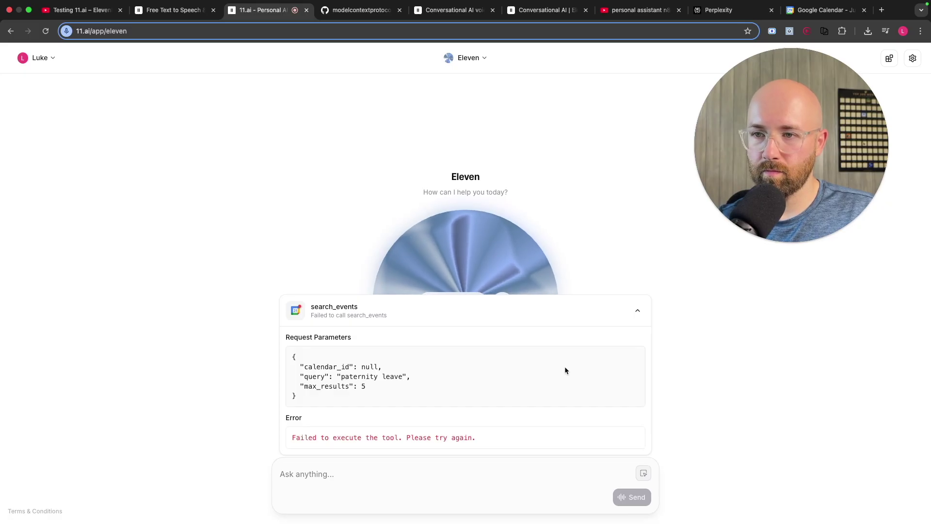
pyautogui.click(639, 313)
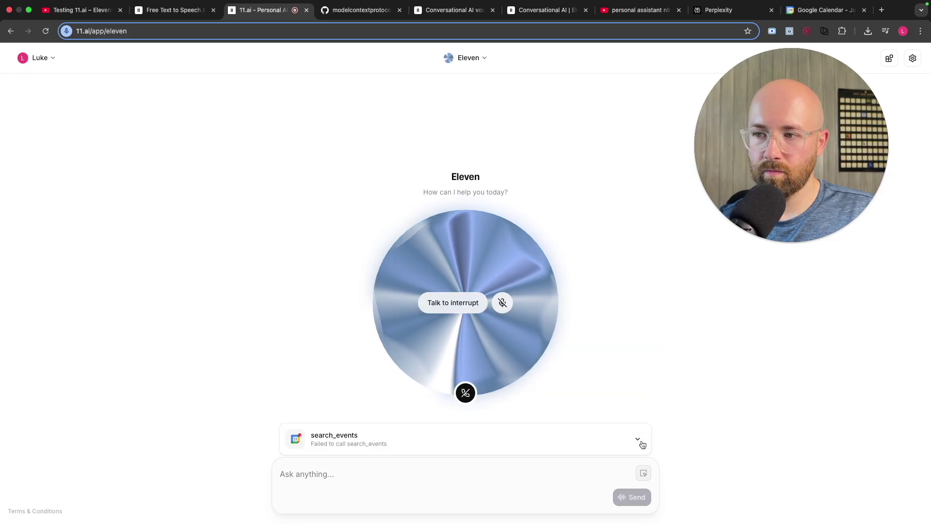
pyautogui.click(639, 440)
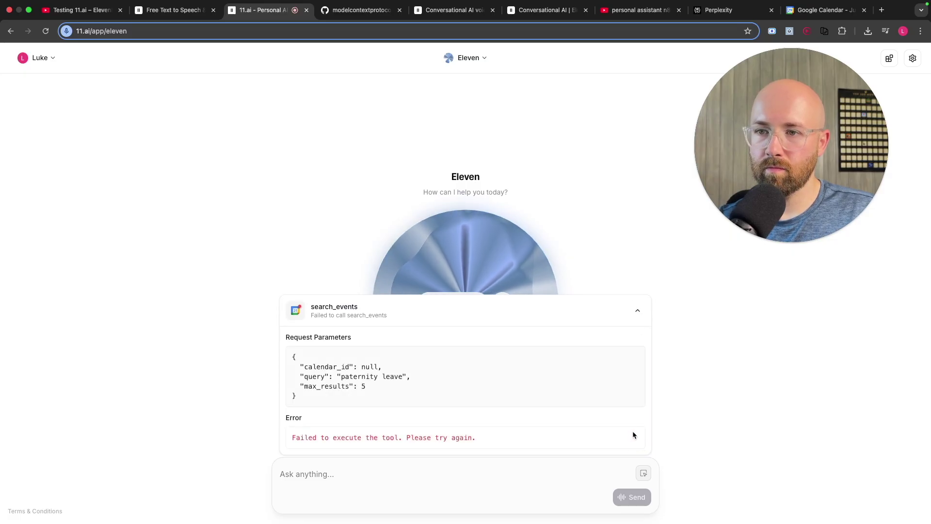
pyautogui.click(640, 312)
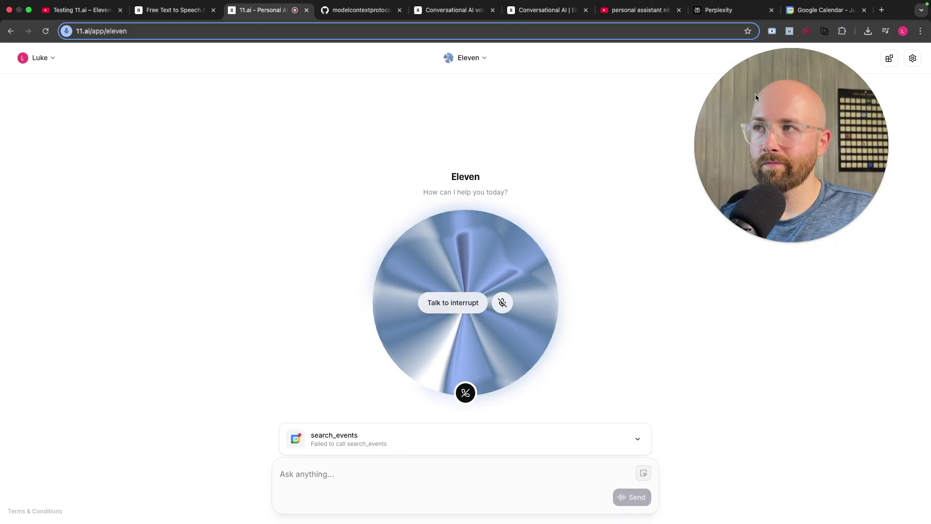
# Switch to Google Calendar and open the Paternity Leave event on 15 July to check its details.
pyautogui.click(824, 11)
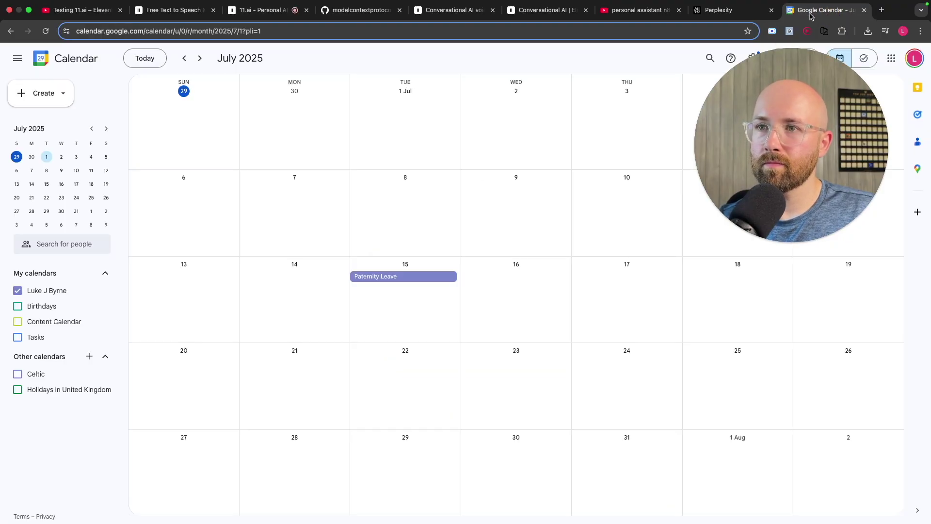
pyautogui.doubleClick(428, 283)
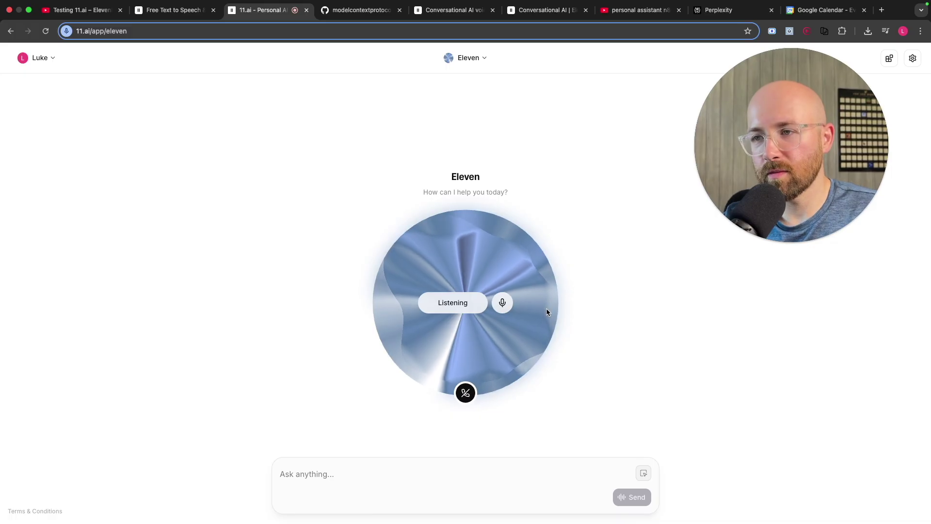
# In the 11.ai call, mute the microphone while the agent checks the calendars and examine the list_calendars request and result.
pyautogui.click(503, 303)
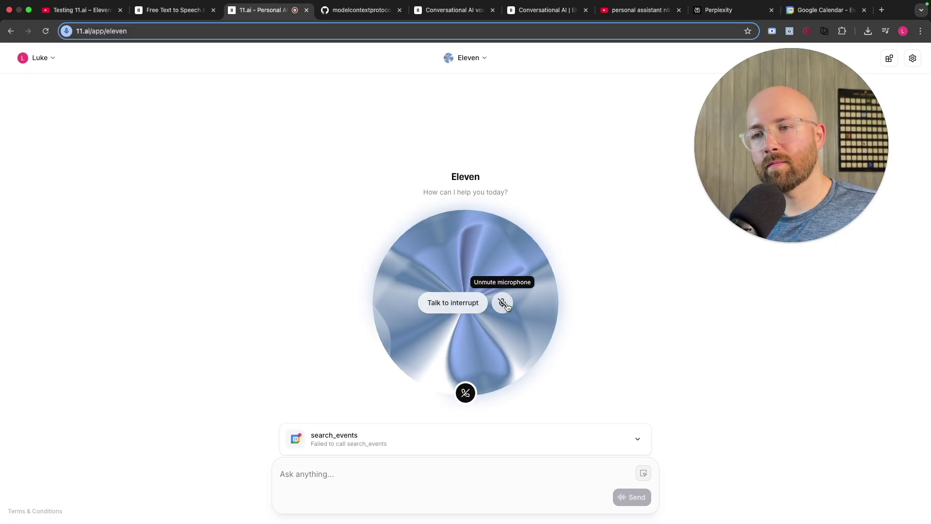
pyautogui.click(638, 439)
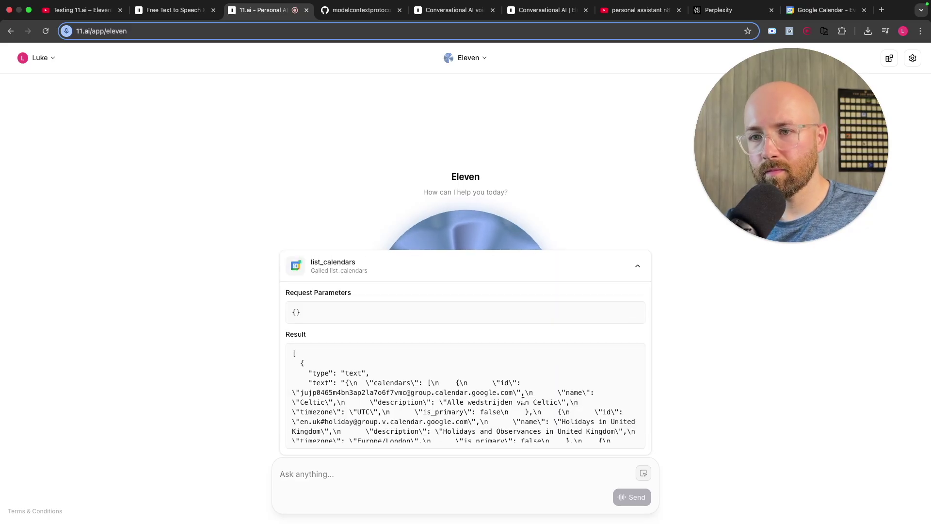
pyautogui.scroll(-3, 524, 400)
pyautogui.scroll(3, 524, 401)
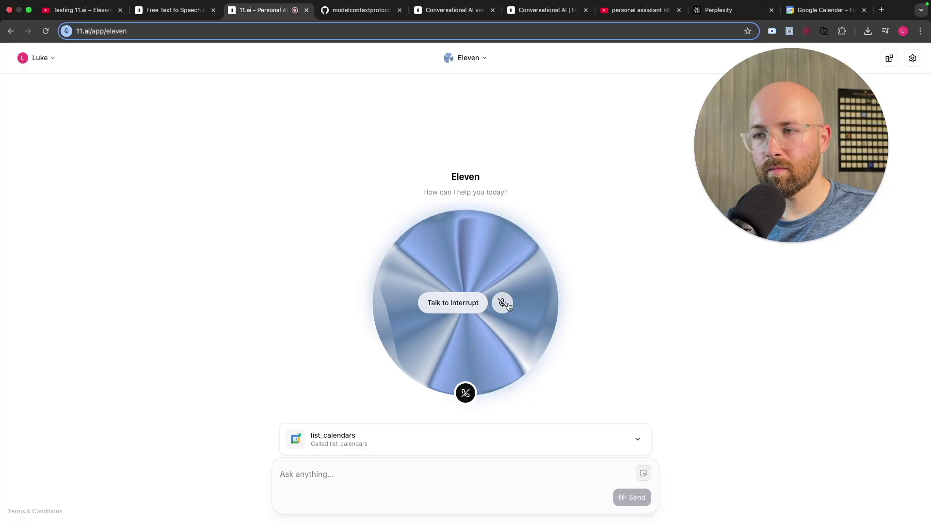
# Unmute to have the agent search the calendar for "July 15", and examine the search_events request and result.
pyautogui.click(507, 305)
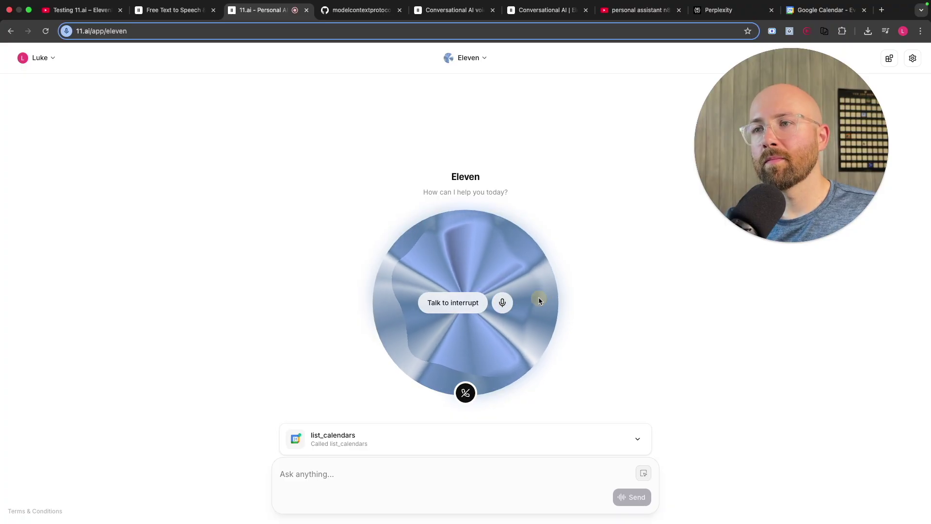
pyautogui.click(505, 305)
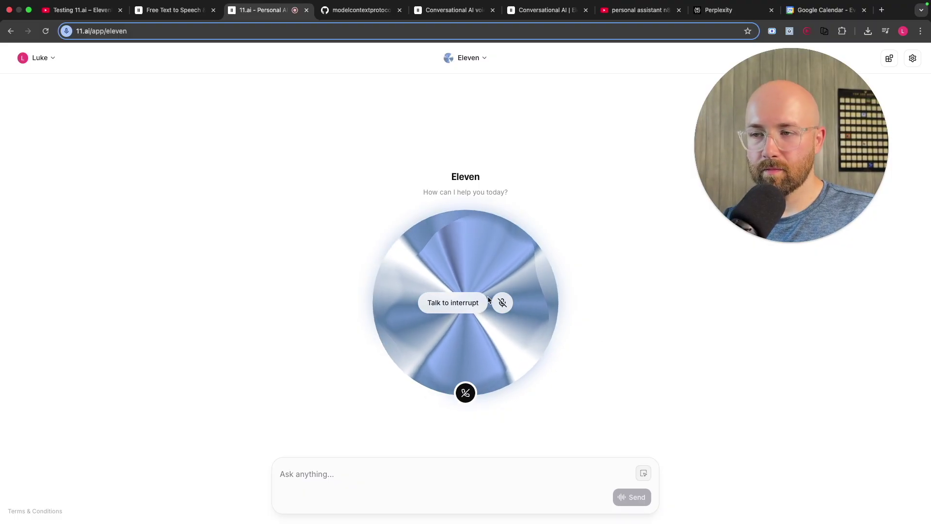
pyautogui.click(502, 303)
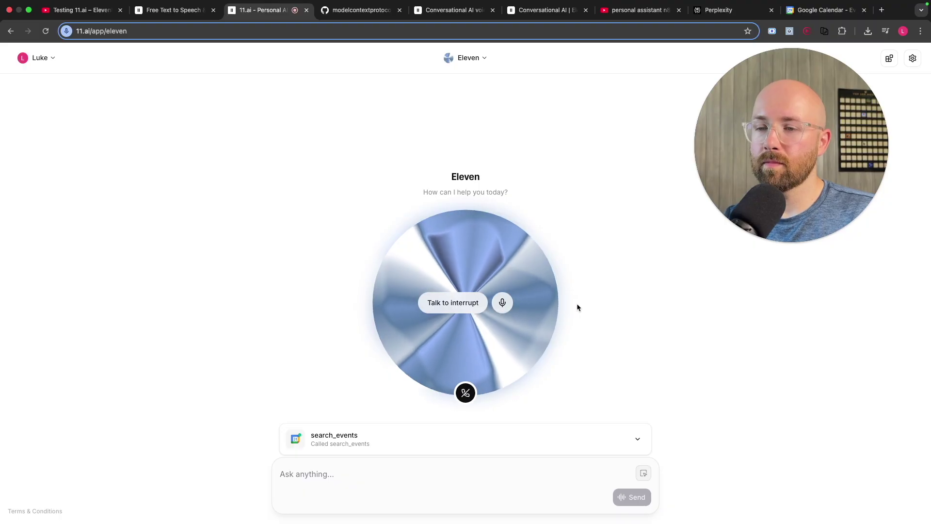
pyautogui.click(638, 439)
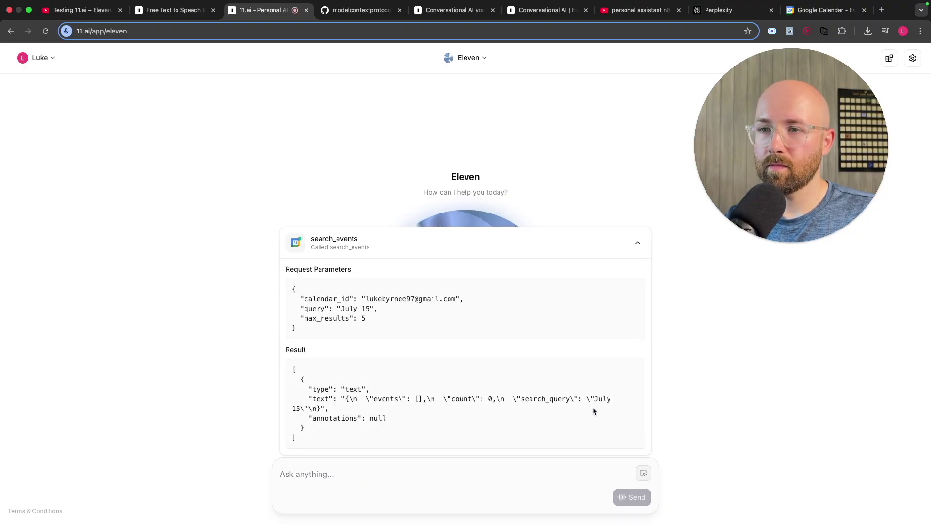
# Compare the July 15 search result with the Paternity Leave event in Google Calendar, and collapse the tool call details in 11.ai.
pyautogui.click(805, 14)
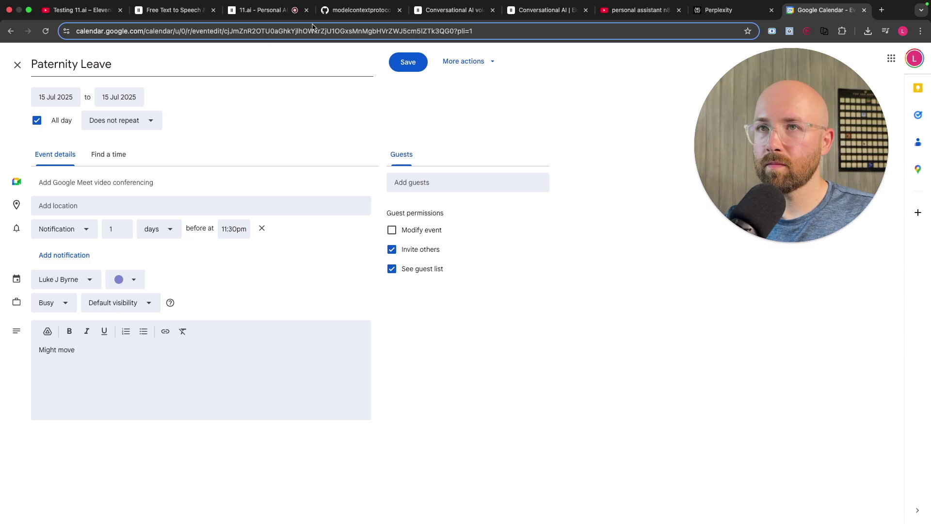
pyautogui.click(272, 10)
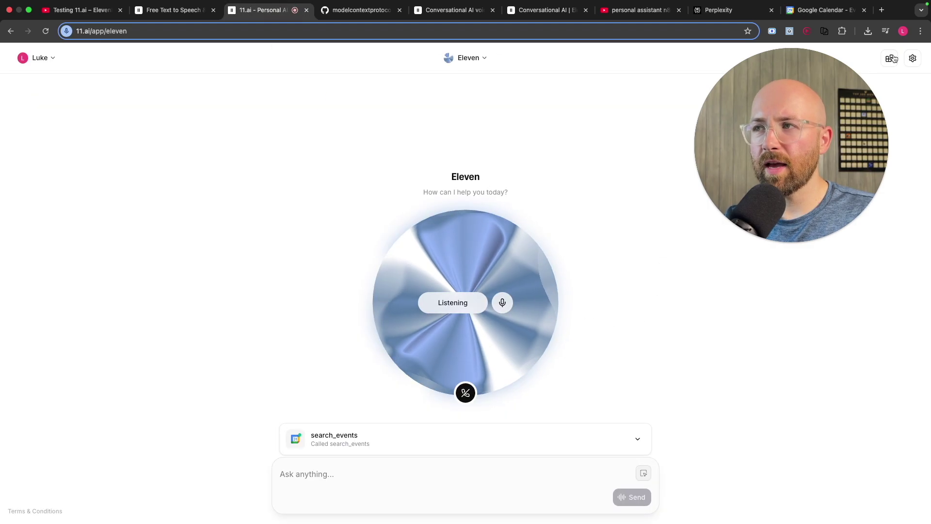
pyautogui.click(824, 22)
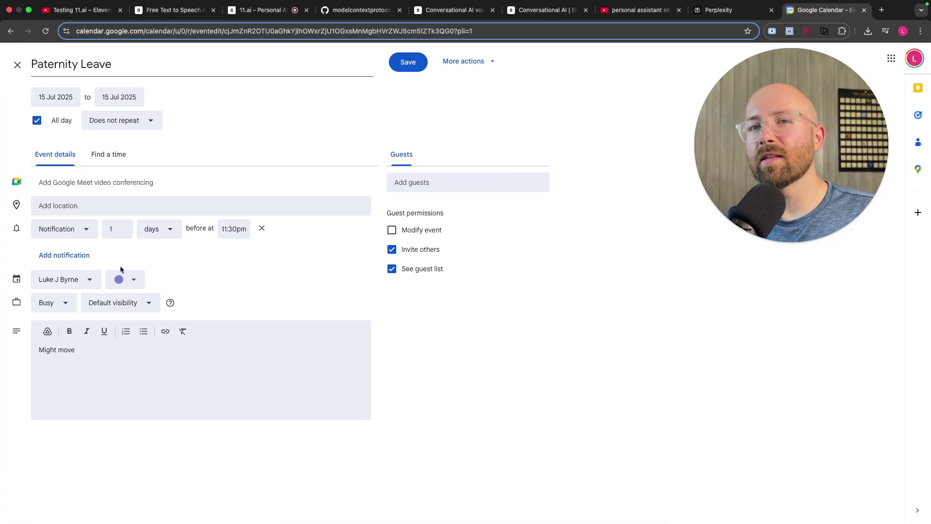
pyautogui.click(267, 15)
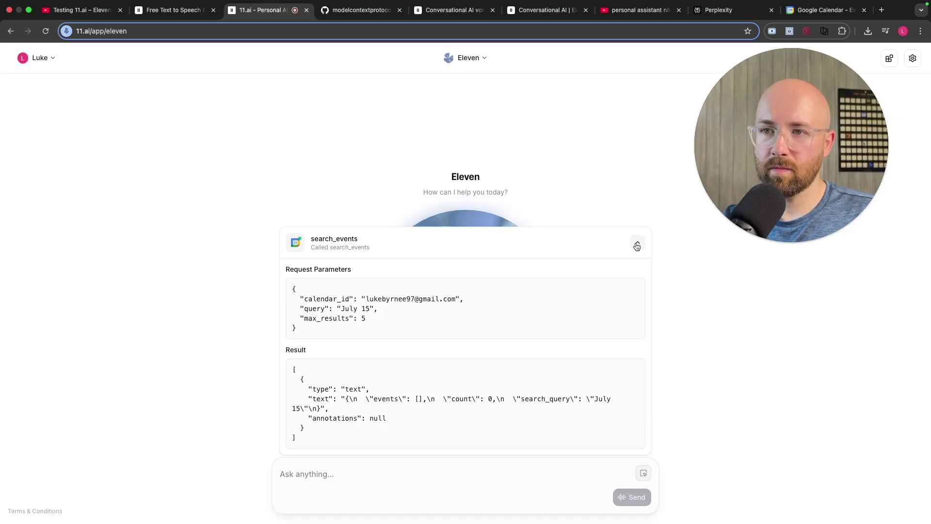
pyautogui.click(636, 245)
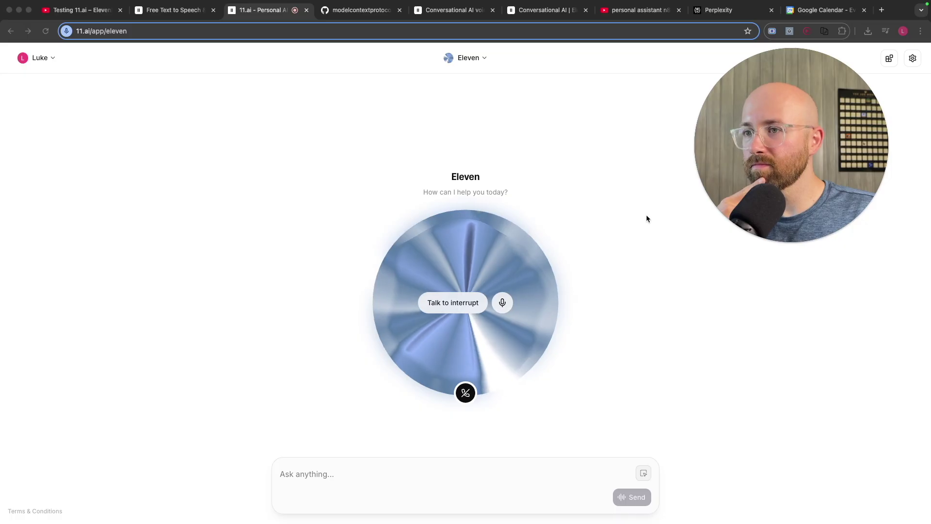
# Check the dates and description of the Paternity Leave event in Google Calendar, and close the event.
pyautogui.click(824, 11)
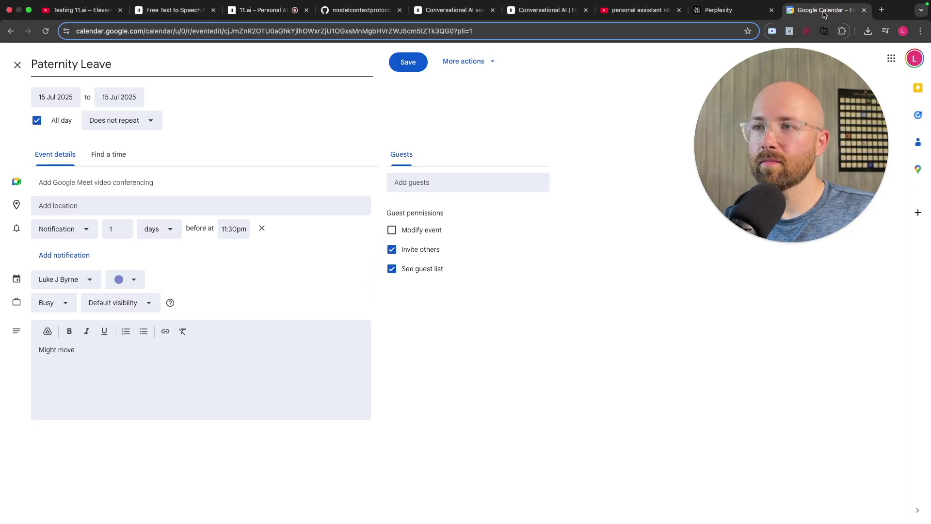
pyautogui.click(17, 66)
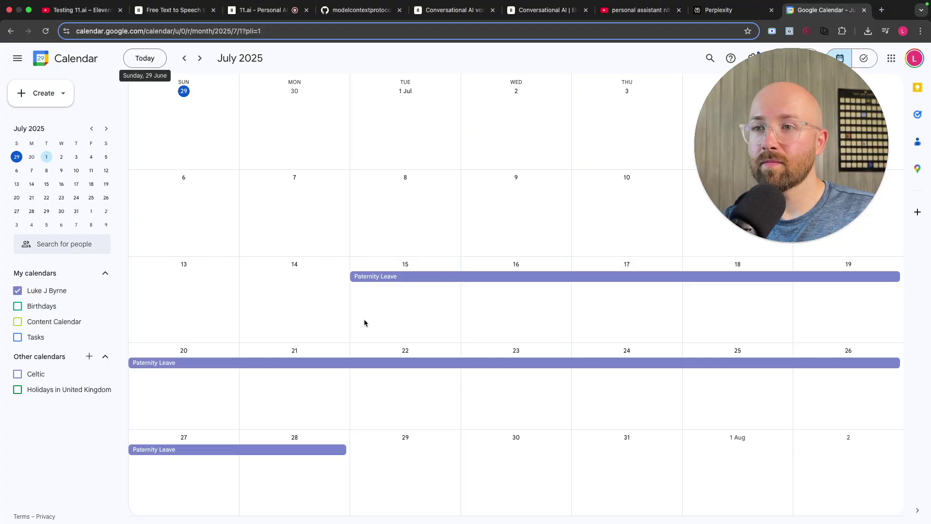
pyautogui.doubleClick(406, 278)
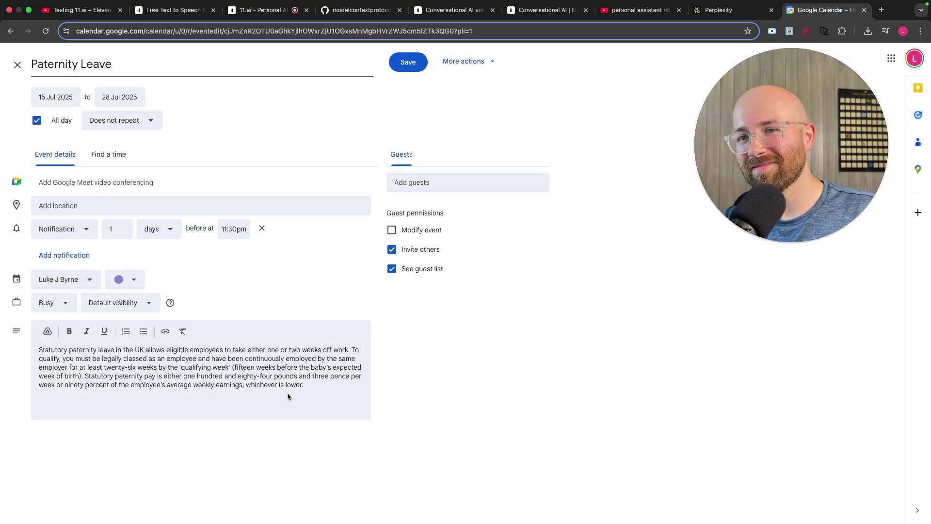
pyautogui.moveTo(333, 388); pyautogui.dragTo(49, 330)
pyautogui.click(566, 380)
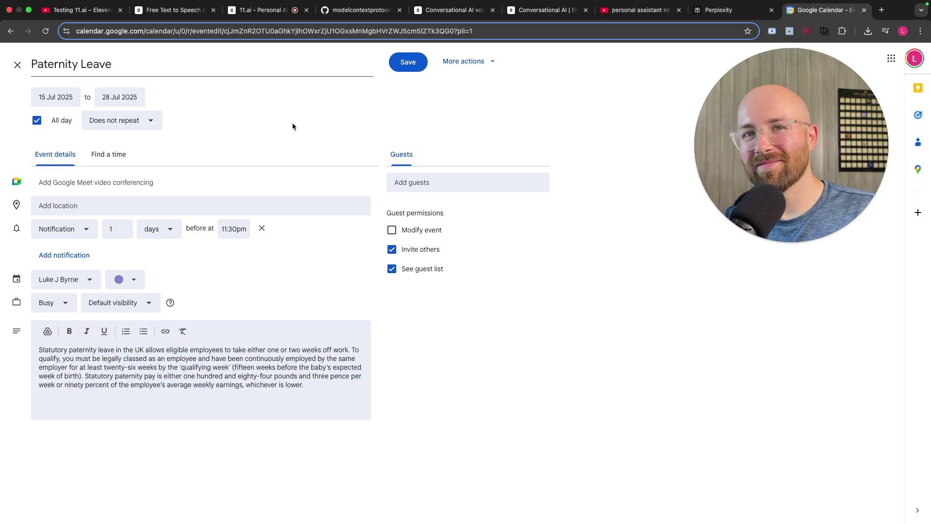
pyautogui.click(18, 67)
# Return to 11.ai and end the voice call with the agent.
pyautogui.click(267, 10)
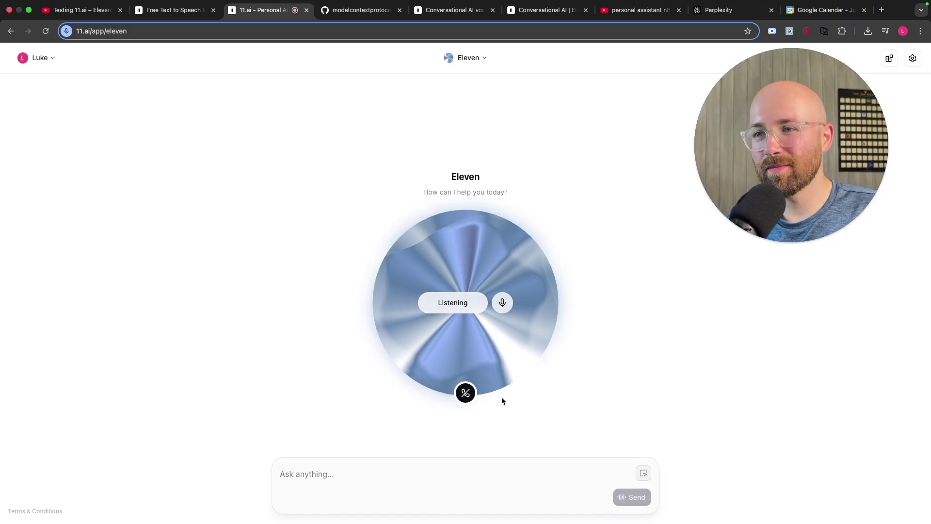
pyautogui.click(466, 394)
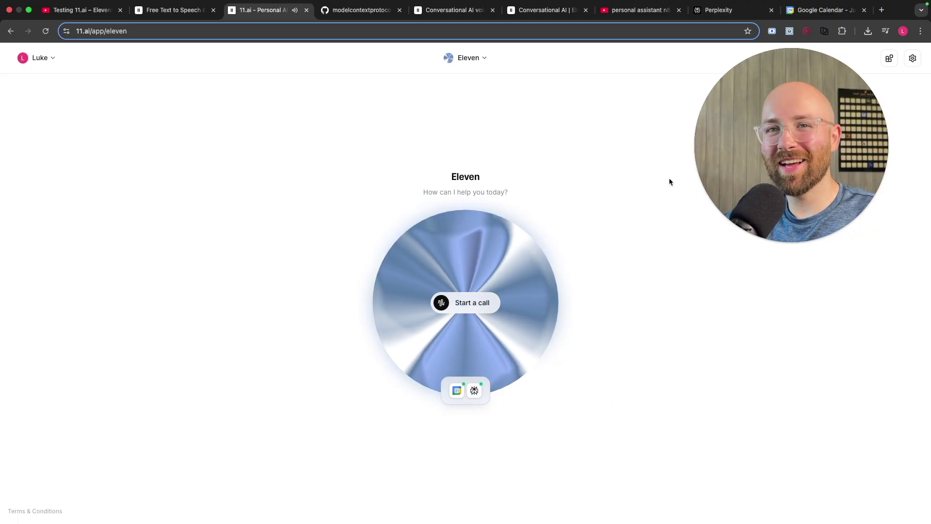